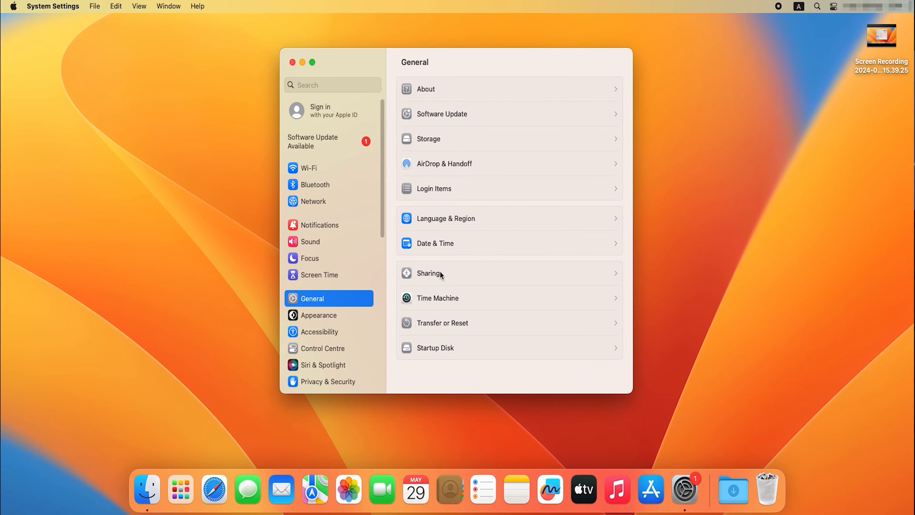
- Allow VNC viewers to control the screen in the Screen Sharing computer settings and enter an access password
{"action": "left_click", "coordinate": [441, 275]}
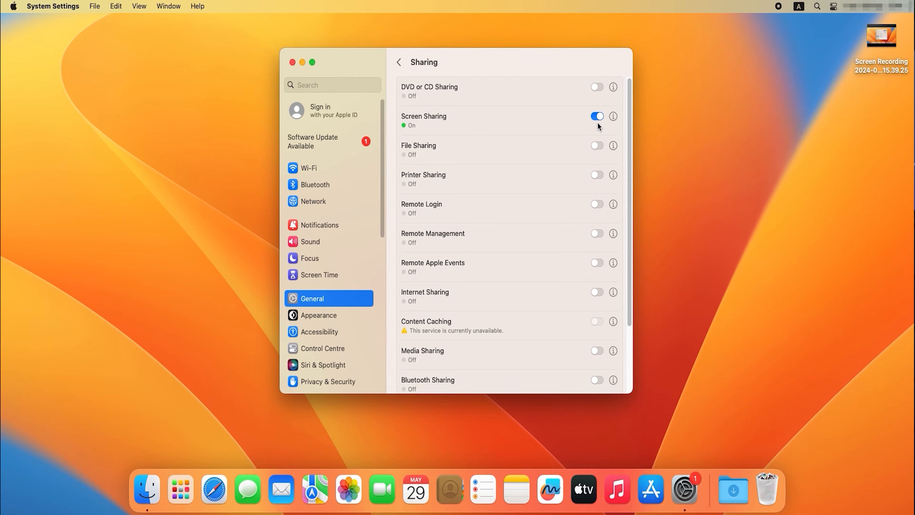
{"action": "left_click", "coordinate": [613, 116]}
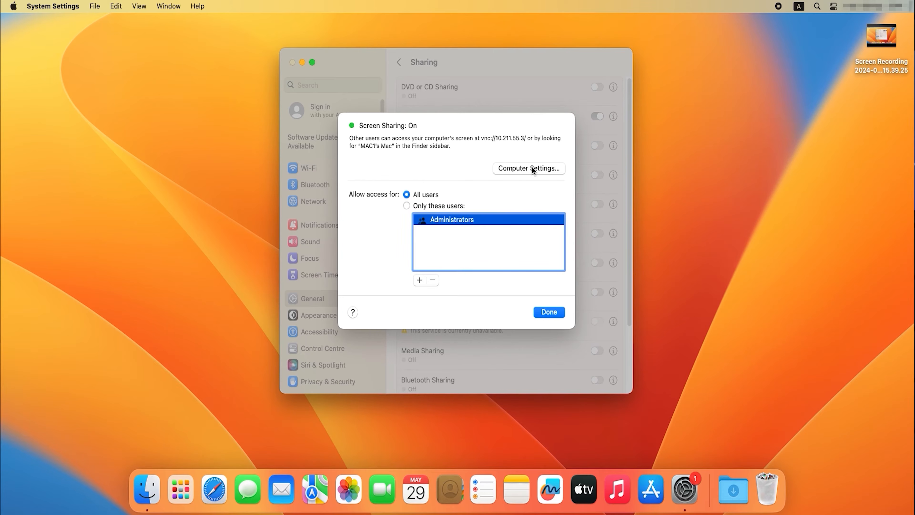
{"action": "left_click", "coordinate": [537, 171]}
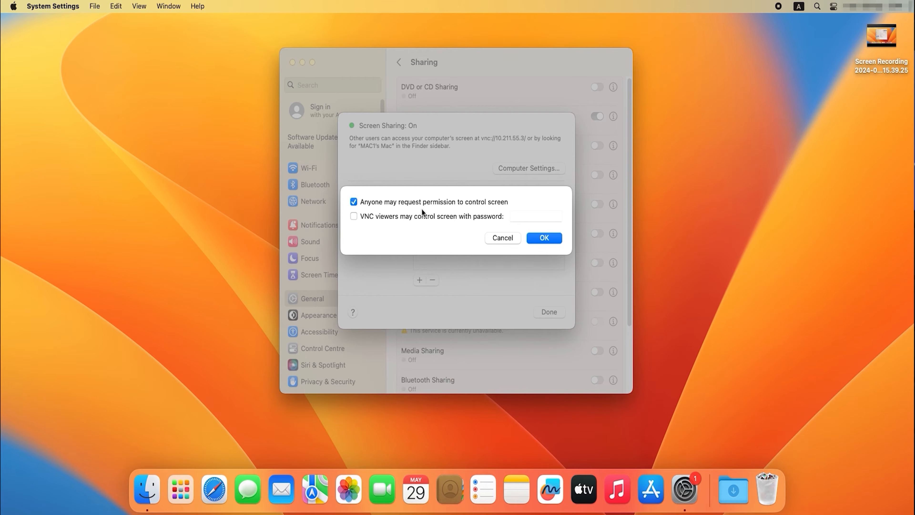
{"action": "left_click", "coordinate": [364, 216]}
{"action": "left_click", "coordinate": [526, 220]}
{"action": "left_click", "coordinate": [539, 237]}
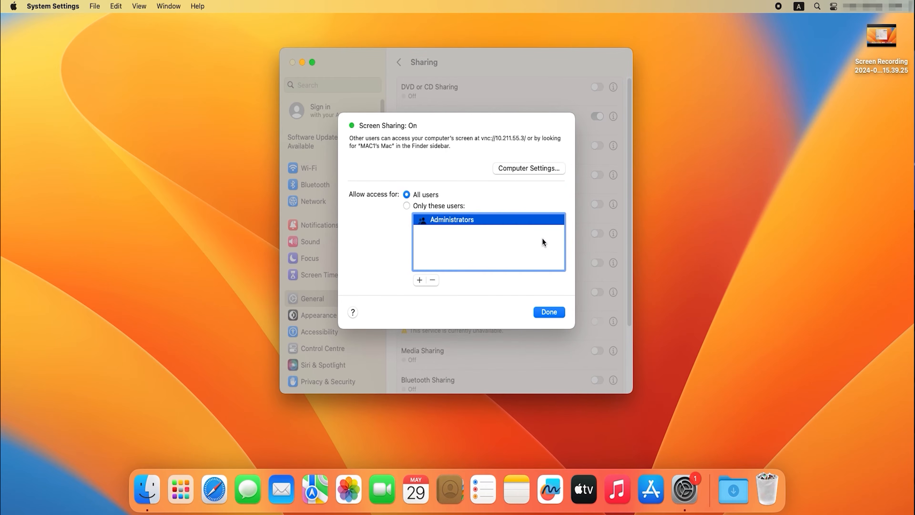
{"action": "left_click", "coordinate": [551, 314]}
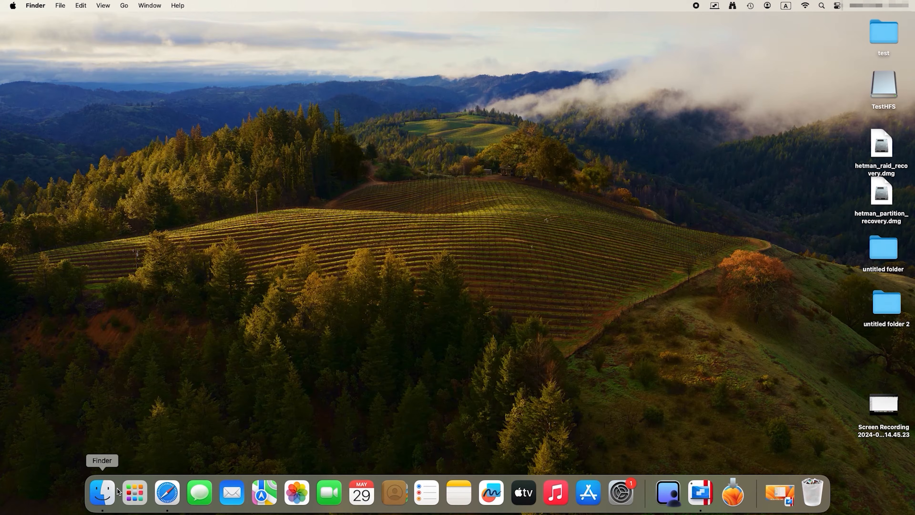
- Switch to Finder on the other Mac, open MAC1's Mac from the network locations and start sharing its screen
{"action": "left_click", "coordinate": [106, 493]}
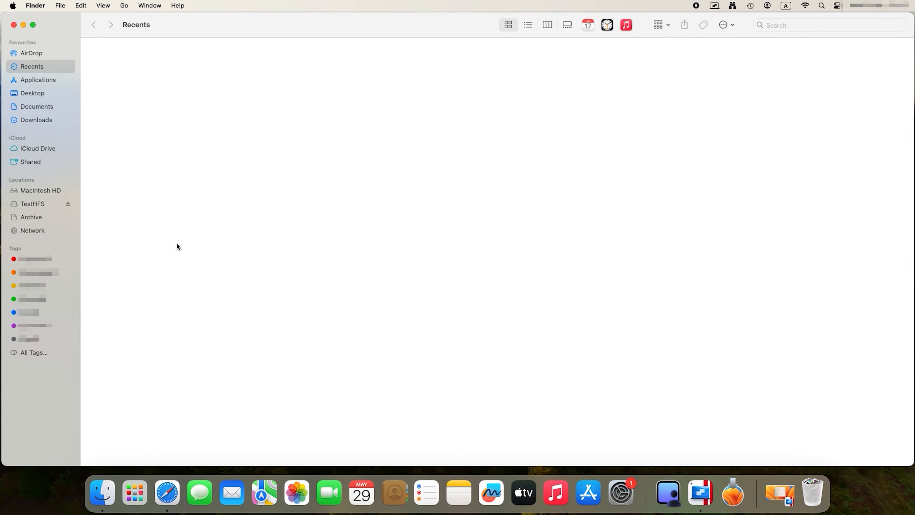
{"action": "left_click", "coordinate": [29, 234]}
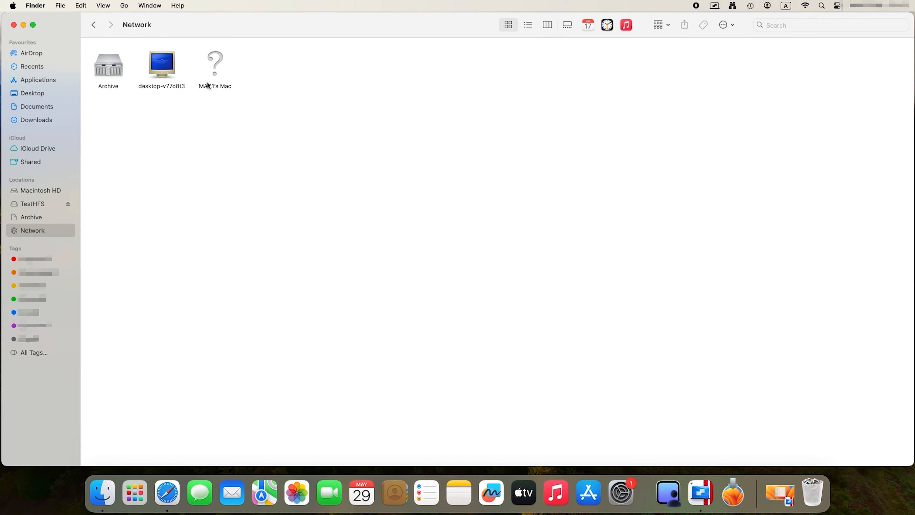
{"action": "left_click", "coordinate": [218, 86]}
{"action": "double_click", "coordinate": [218, 86]}
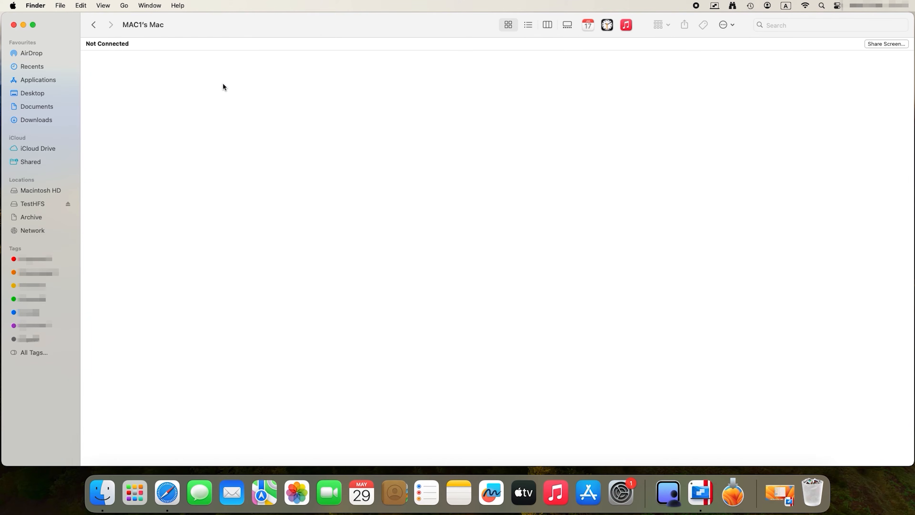
{"action": "left_click", "coordinate": [884, 45]}
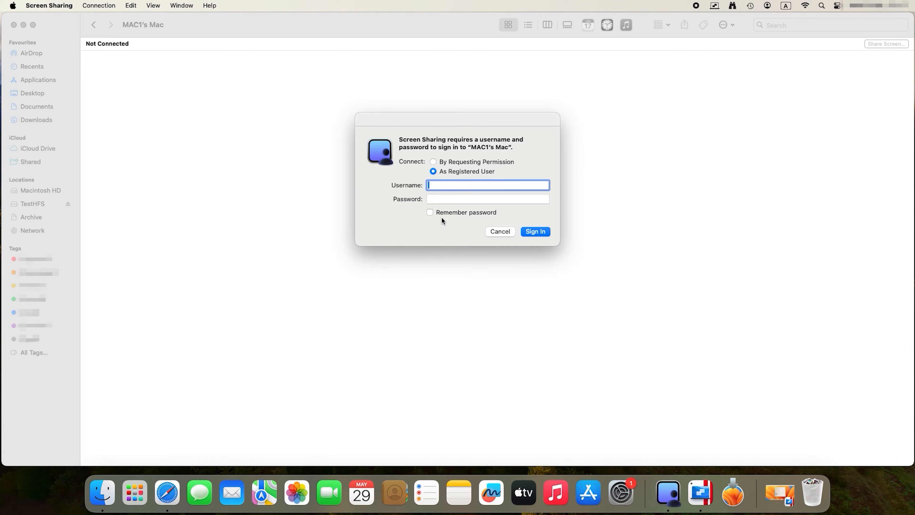
- Sign in to MAC1's Mac as a registered user with the account username and password
{"action": "type", "text": "mac1"}
{"action": "key", "text": "Tab"}
{"action": "type", "text": "••••"}
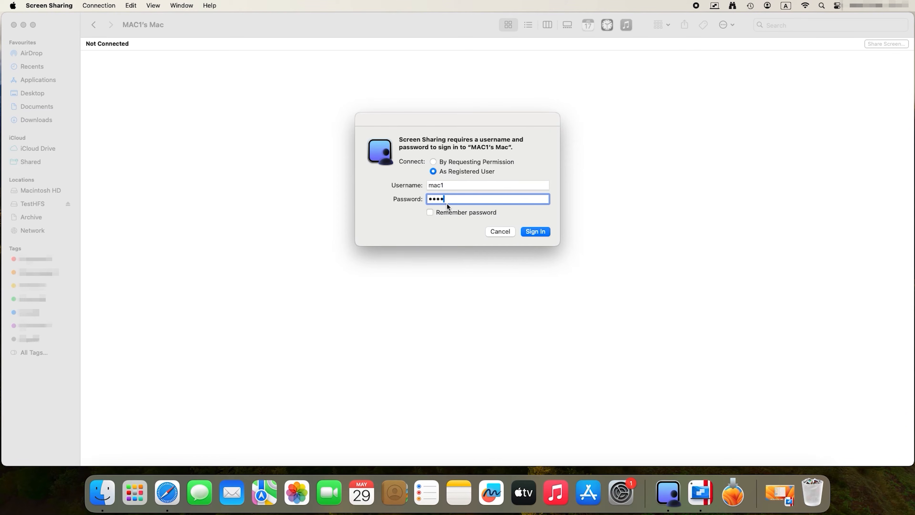
{"action": "left_click", "coordinate": [539, 232]}
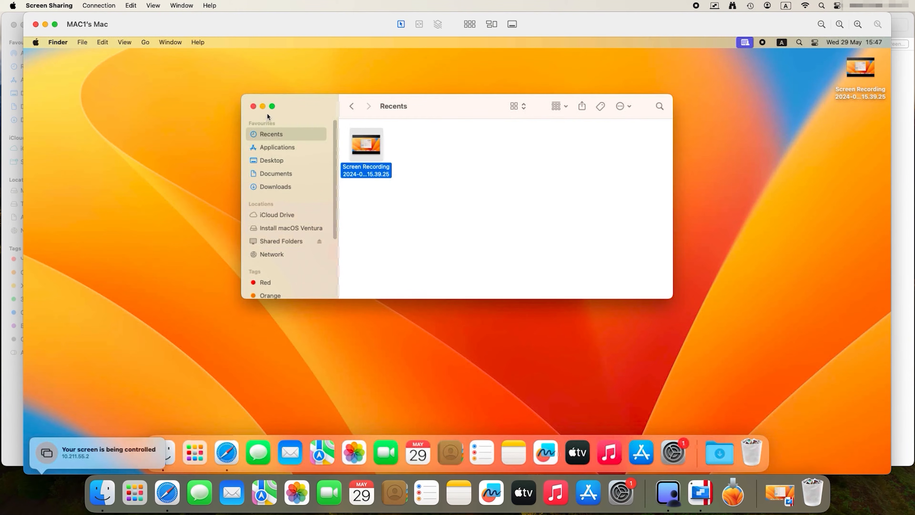
- Close the Finder window on the remote Mac and open its Sharing settings in System Settings
{"action": "left_click", "coordinate": [253, 107]}
{"action": "left_click", "coordinate": [673, 451]}
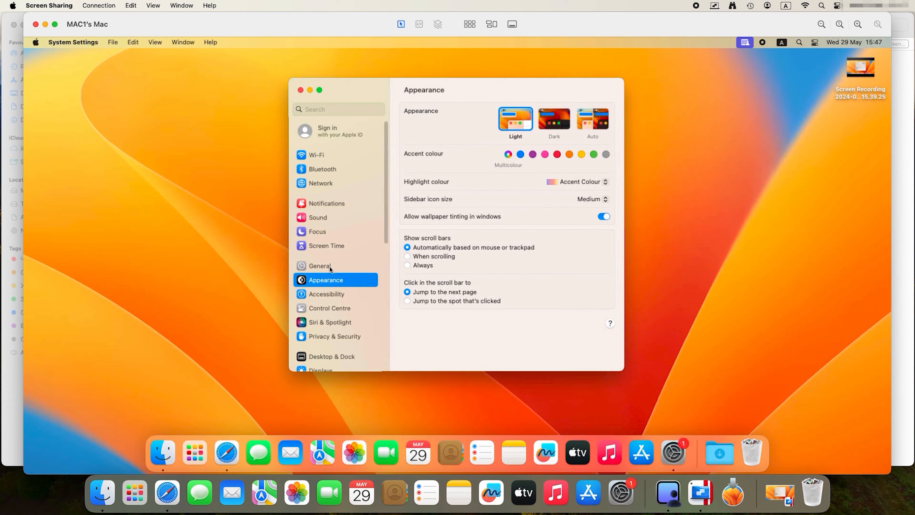
{"action": "left_click", "coordinate": [329, 267]}
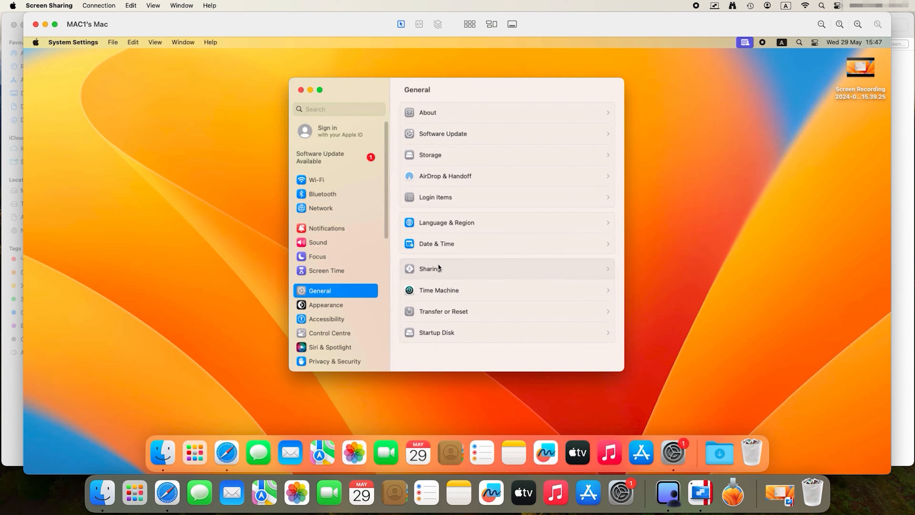
{"action": "left_click", "coordinate": [432, 267]}
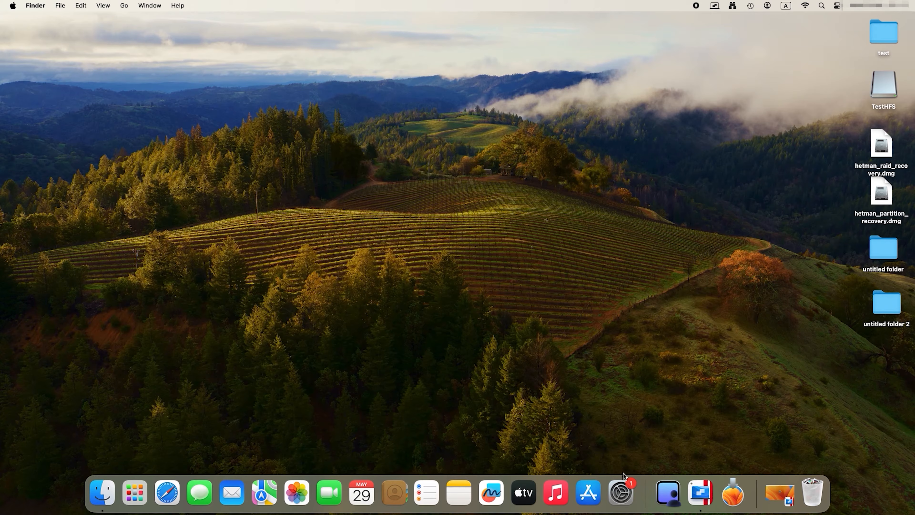
- Open the local Mac's Sharing settings in System Settings and turn on Remote Management
{"action": "left_click", "coordinate": [622, 497]}
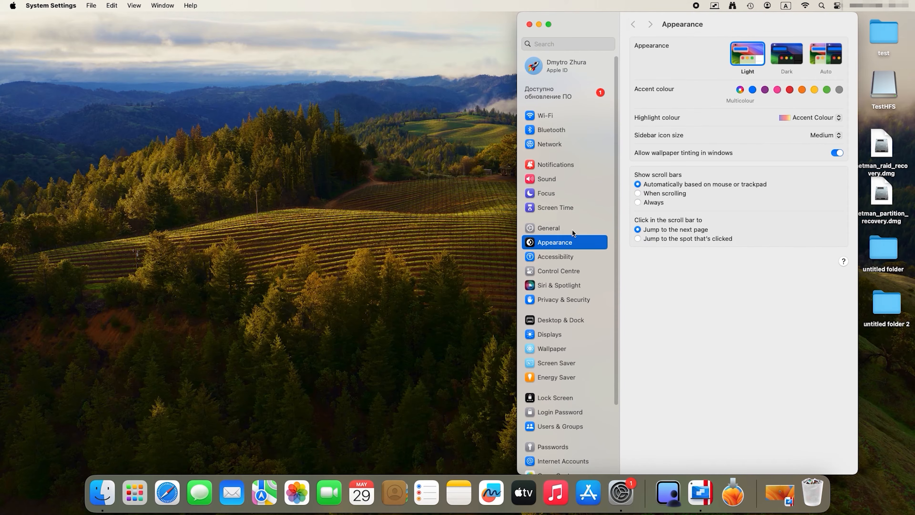
{"action": "left_click", "coordinate": [553, 231]}
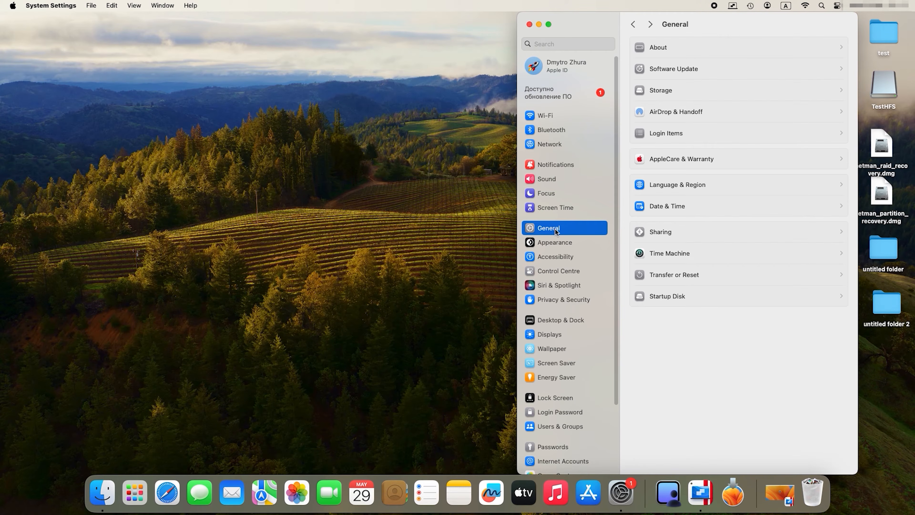
{"action": "left_click", "coordinate": [675, 238]}
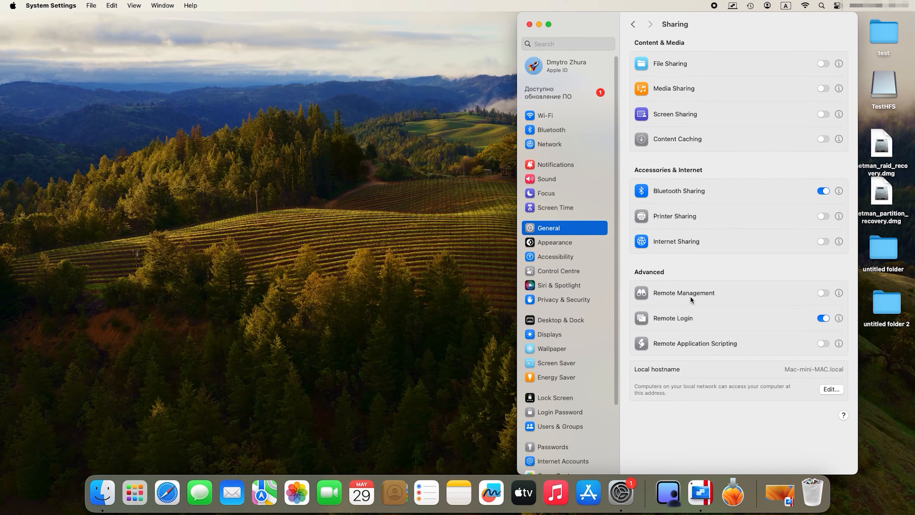
{"action": "left_click", "coordinate": [825, 294]}
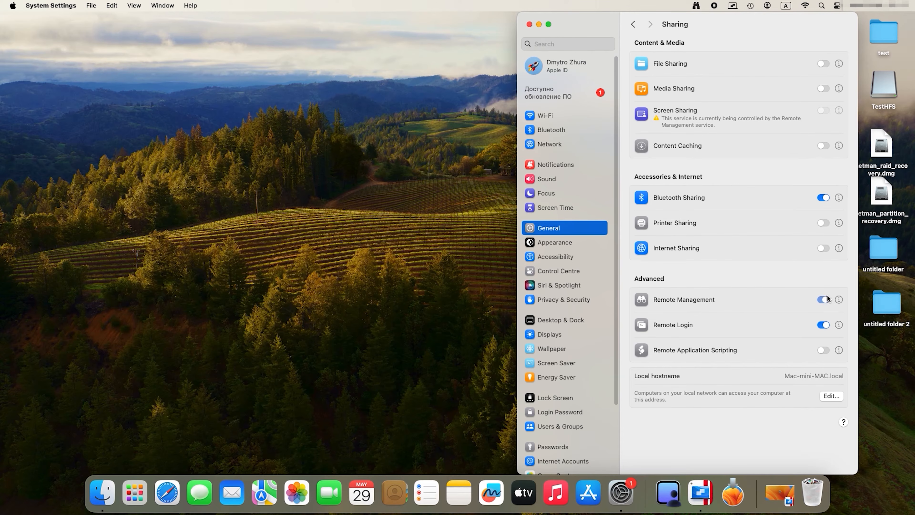
- Enable menu bar status, screen control requests and VNC viewer control for Remote Management, enter the VNC password, and open the access options
{"action": "left_click", "coordinate": [839, 300]}
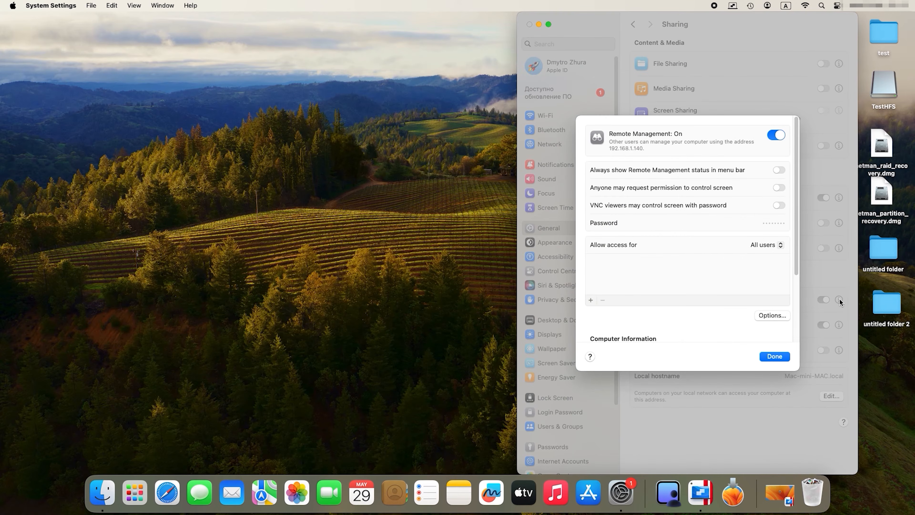
{"action": "left_click", "coordinate": [778, 206]}
{"action": "left_click", "coordinate": [779, 169]}
{"action": "left_click", "coordinate": [778, 187]}
{"action": "left_click", "coordinate": [781, 225]}
{"action": "type", "text": "••••"}
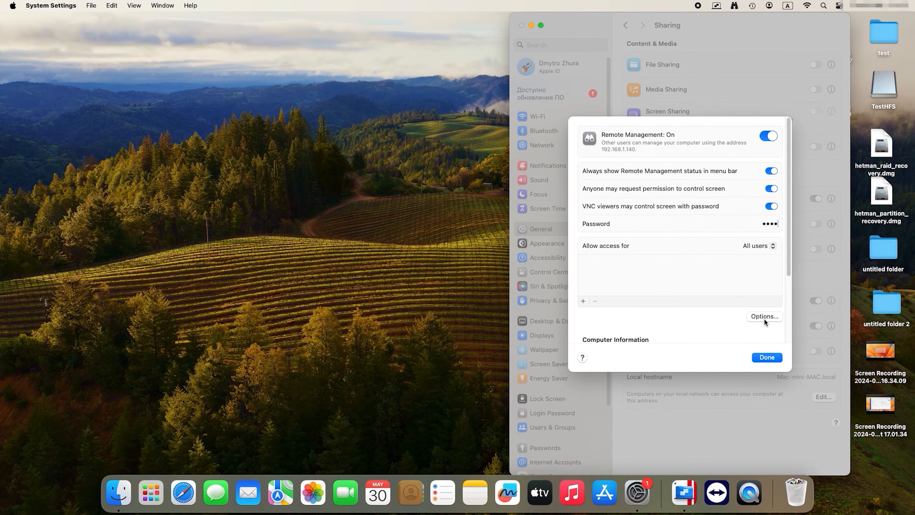
{"action": "left_click", "coordinate": [764, 318]}
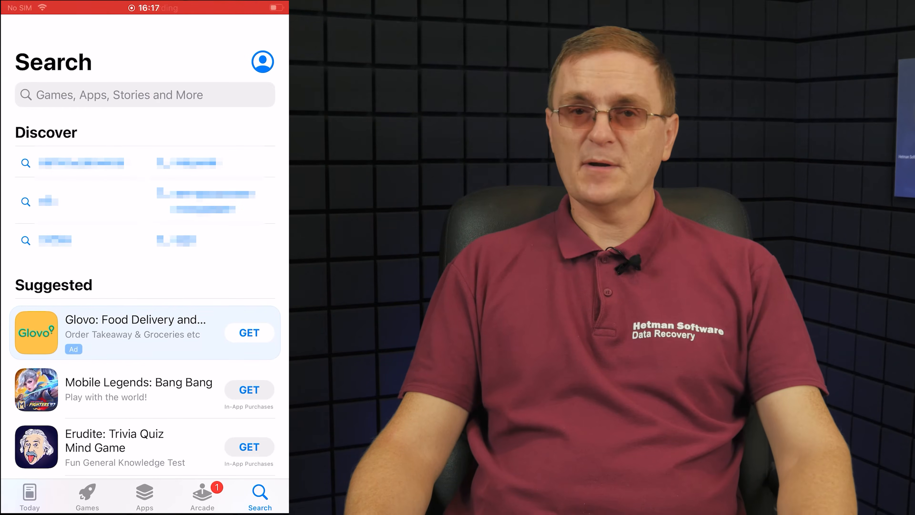
- Search the iPhone App Store for "real vnc" and install RealVNC Viewer: Remote Desktop
{"action": "left_click", "coordinate": [145, 95]}
{"action": "type", "text": "rea"}
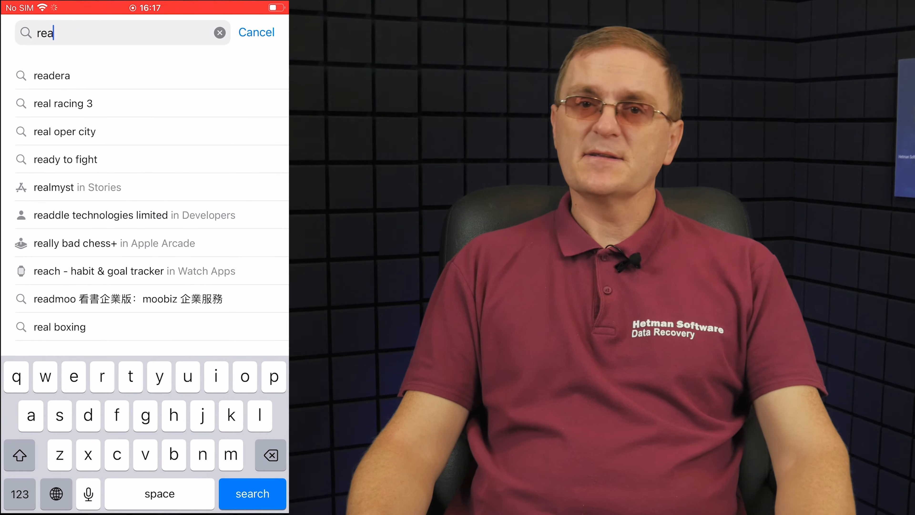
{"action": "type", "text": "l vnc"}
{"action": "key", "text": "Return"}
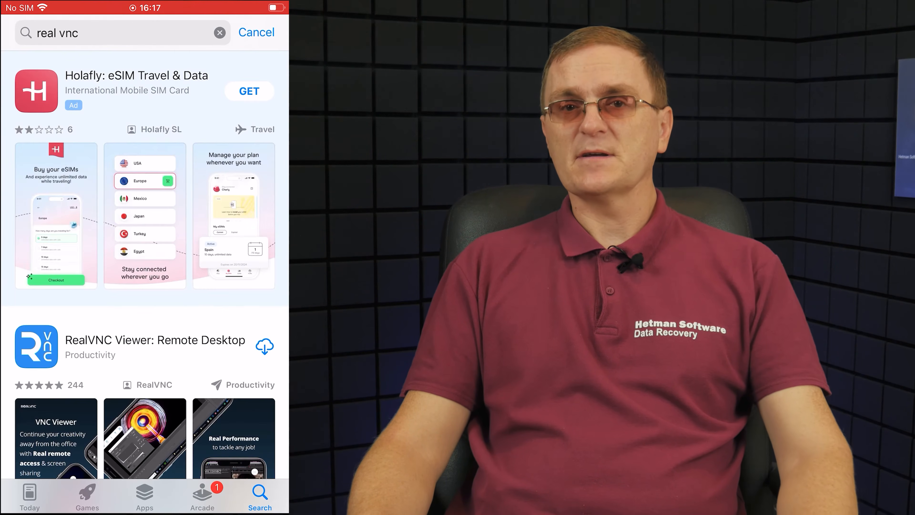
{"action": "left_click", "coordinate": [155, 340]}
{"action": "left_click", "coordinate": [117, 116]}
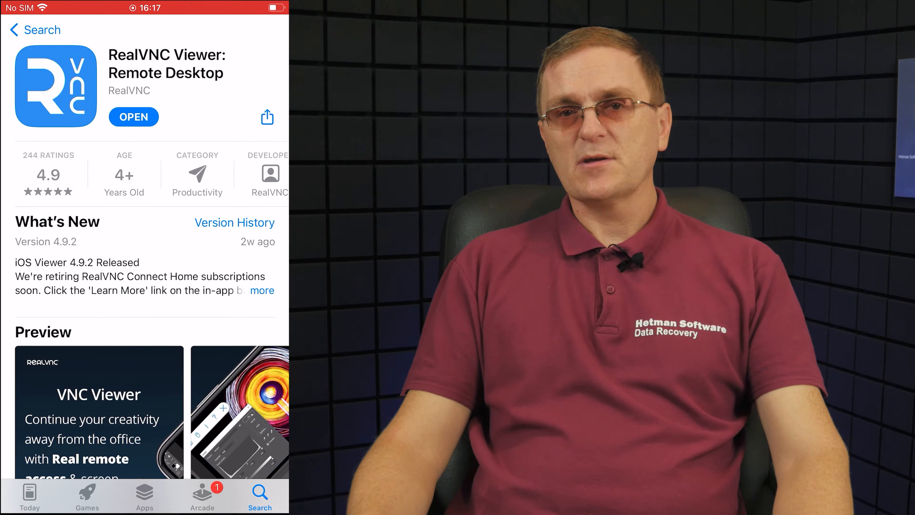
- Launch RealVNC Viewer, allow it local network access and complete its introduction pages
{"action": "left_click", "coordinate": [134, 117]}
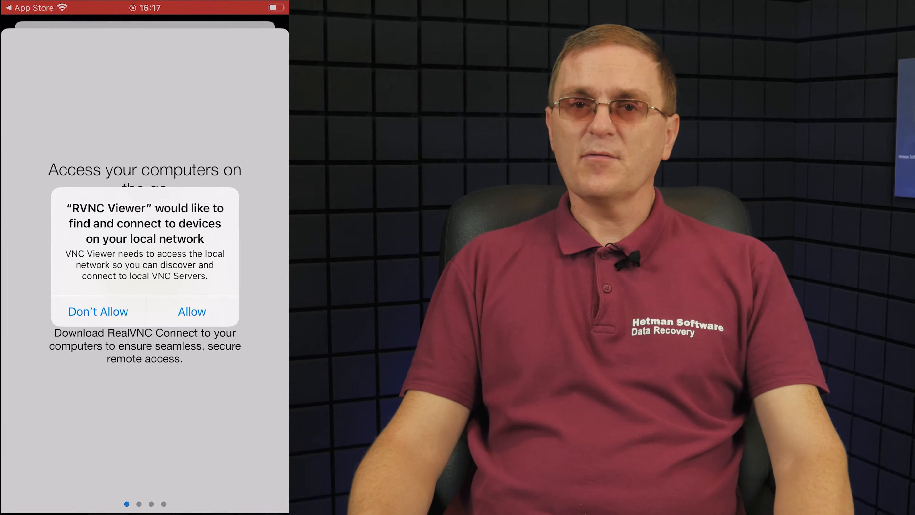
{"action": "left_click", "coordinate": [192, 311]}
{"action": "left_click_drag", "start_coordinate": [224, 270], "coordinate": [72, 270]}
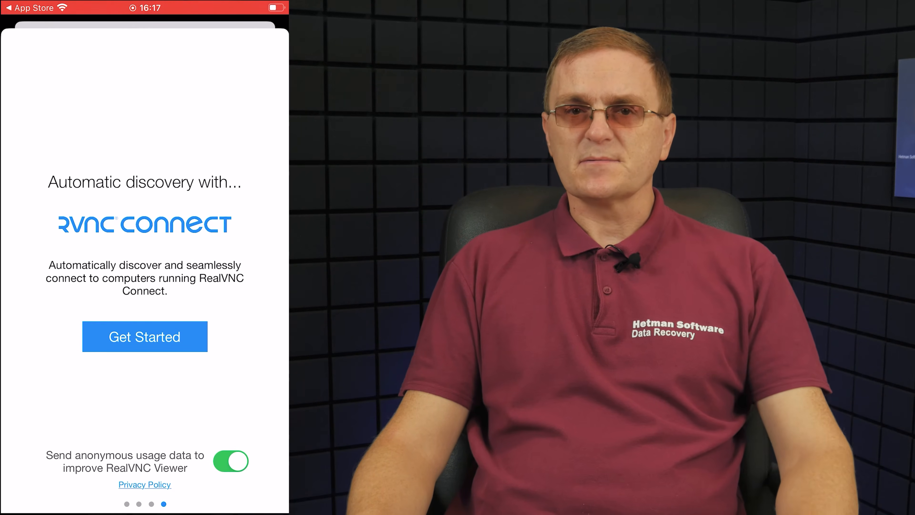
{"action": "left_click", "coordinate": [145, 336]}
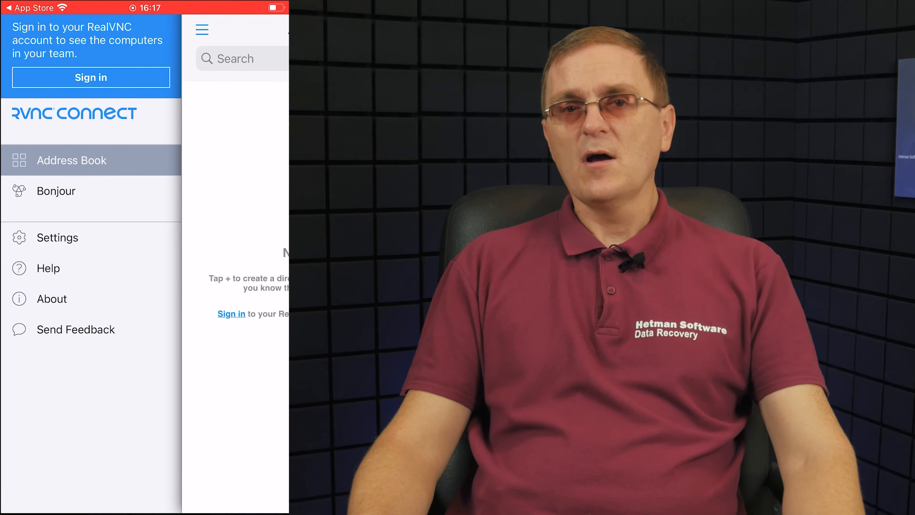
- Connect to the Bonjour computer Mac mini - MAC over the unencrypted connection, dismissing the paste notice and skipping the tutorial
{"action": "left_click", "coordinate": [56, 191]}
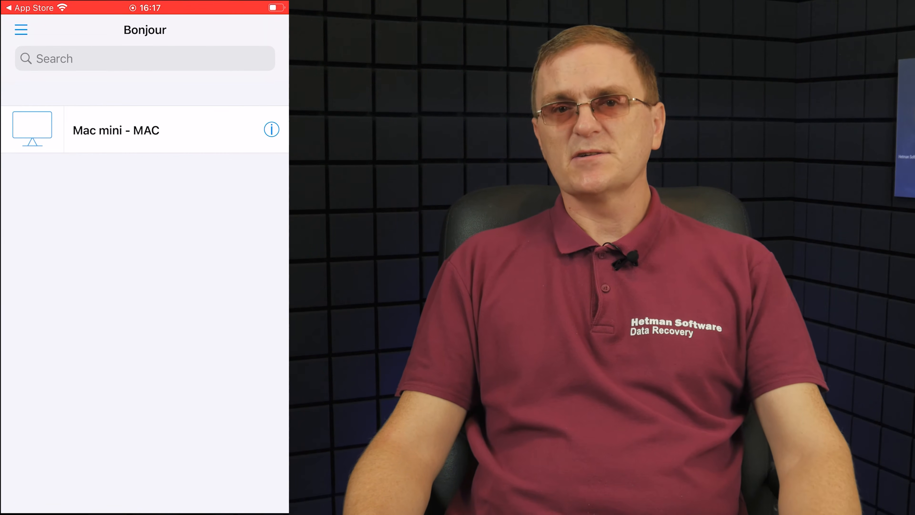
{"action": "left_click", "coordinate": [116, 130]}
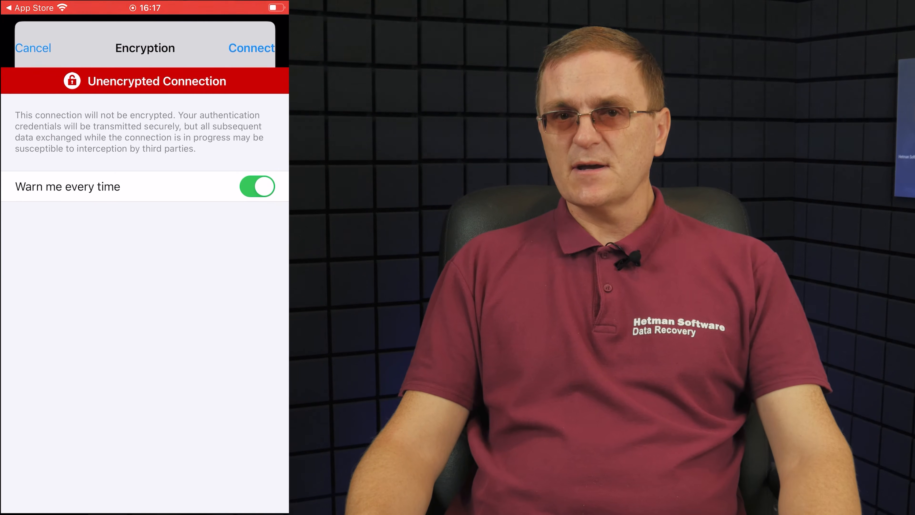
{"action": "left_click", "coordinate": [251, 48]}
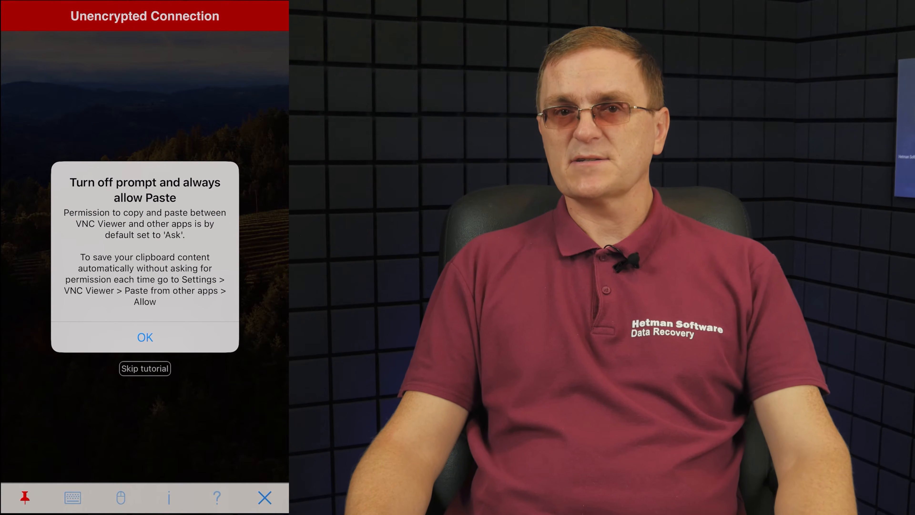
{"action": "left_click", "coordinate": [144, 337]}
{"action": "left_click", "coordinate": [145, 368]}
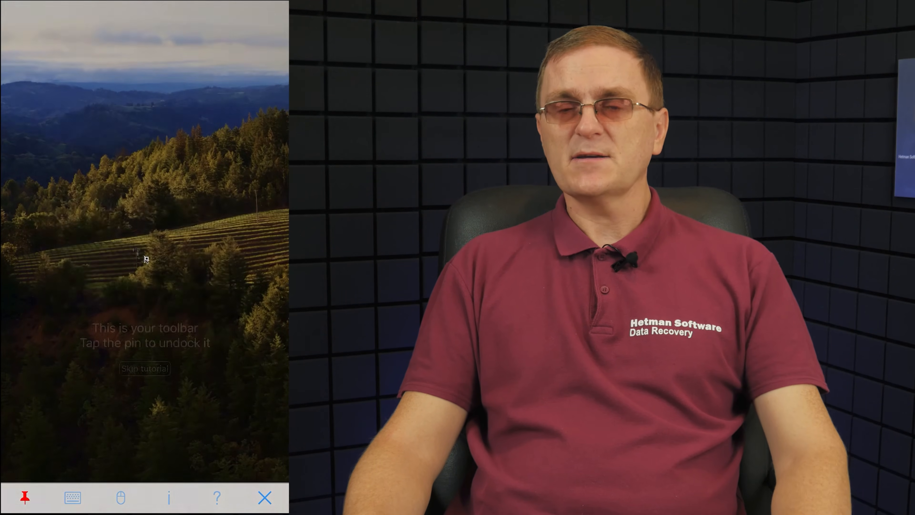
- Log in to the MAC account on the remote lock screen by entering the account password with the on-screen keyboard
{"action": "left_click", "coordinate": [98, 297]}
{"action": "scroll", "coordinate": [145, 256], "scroll_direction": "down", "scroll_amount": 5}
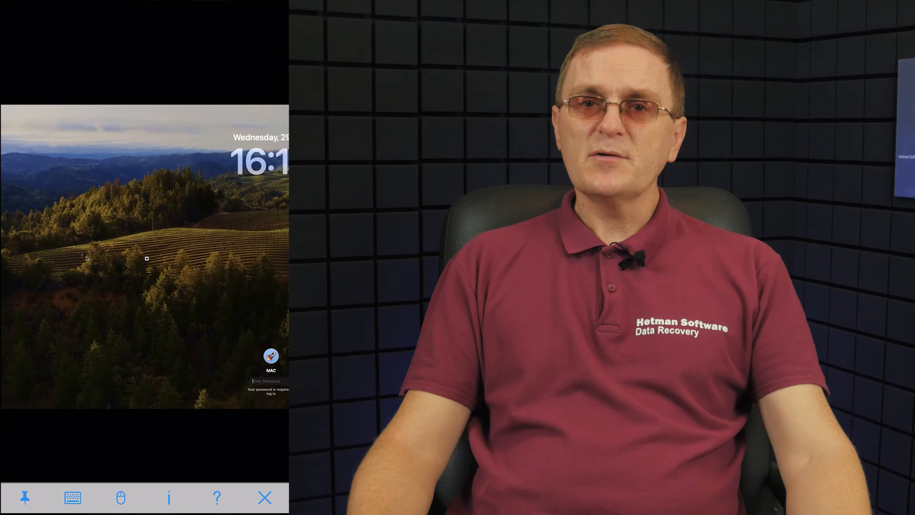
{"action": "scroll", "coordinate": [144, 262], "scroll_direction": "up", "scroll_amount": 5}
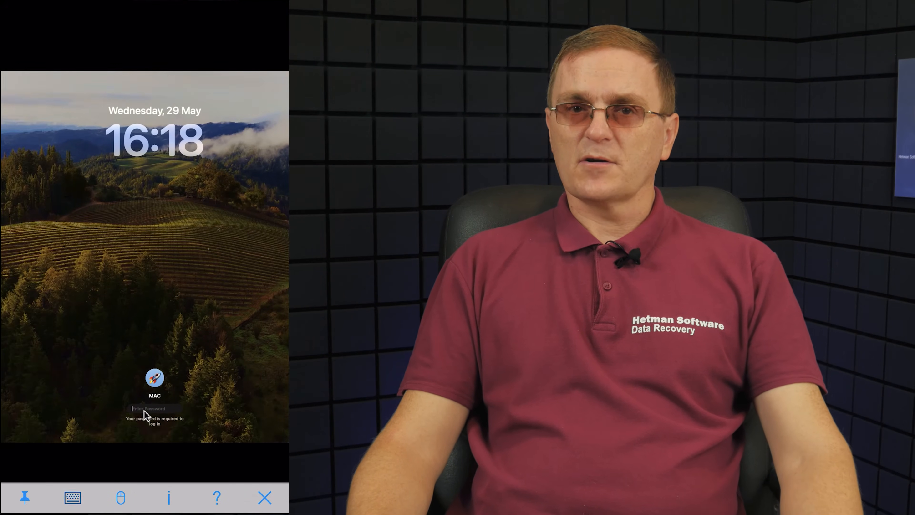
{"action": "left_click", "coordinate": [73, 497]}
{"action": "left_click", "coordinate": [20, 494]}
{"action": "type", "text": "1234"}
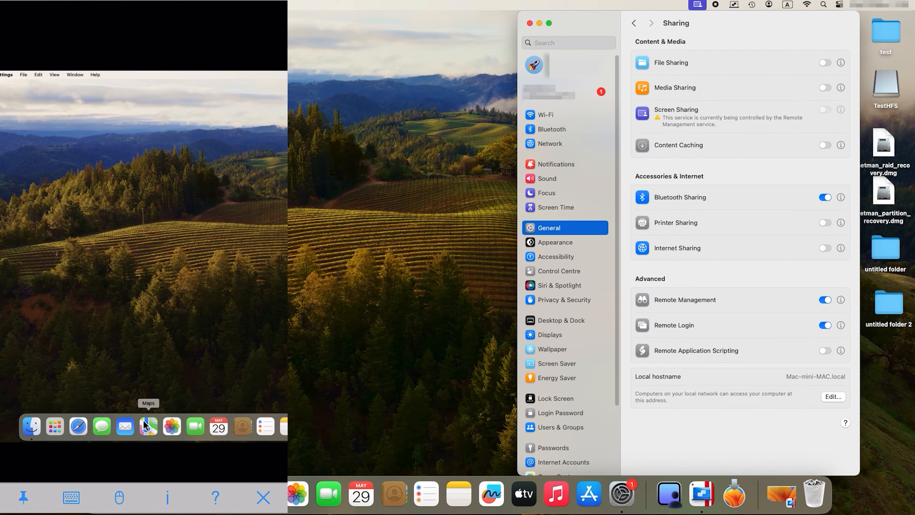
- Open Finder on the remote Mac from the iPhone session and show its Documents folder
{"action": "left_click", "coordinate": [71, 427]}
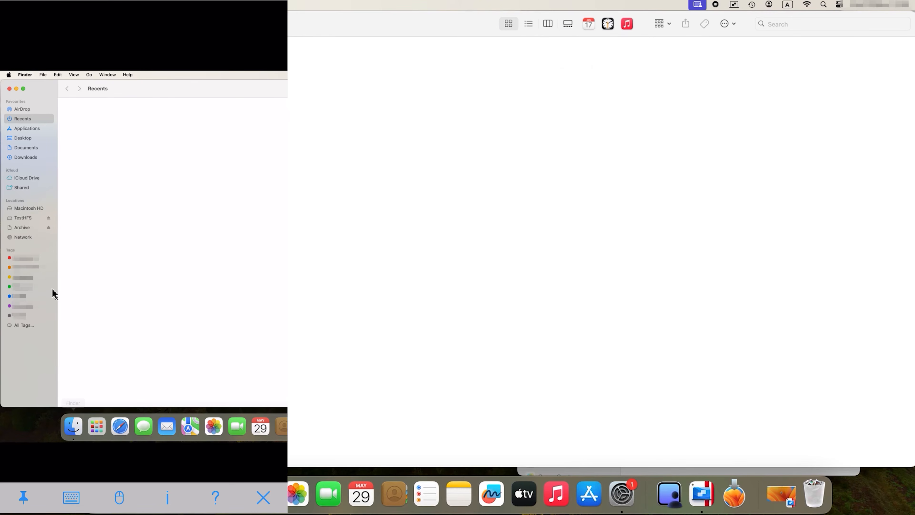
{"action": "left_click", "coordinate": [18, 151]}
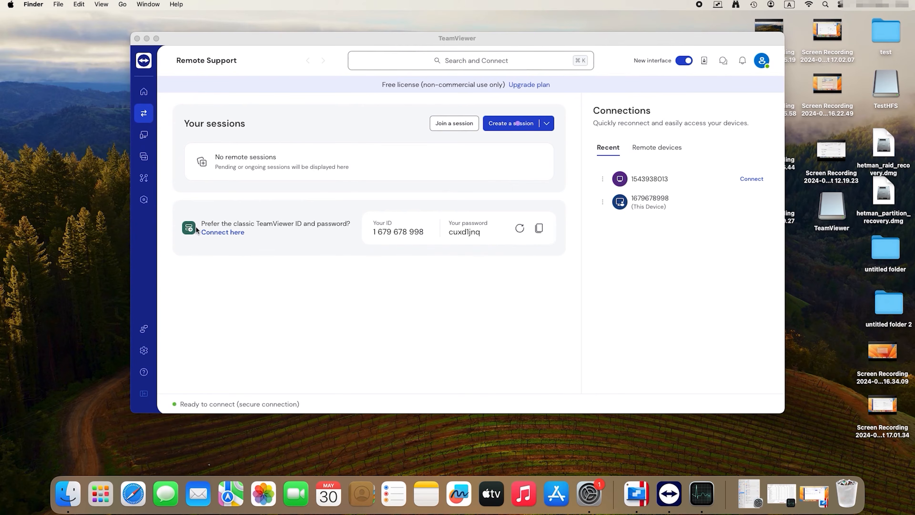
- In TeamViewer, connect to the other Mac with its partner ID and log on with the password shown on that computer
{"action": "left_click", "coordinate": [196, 227]}
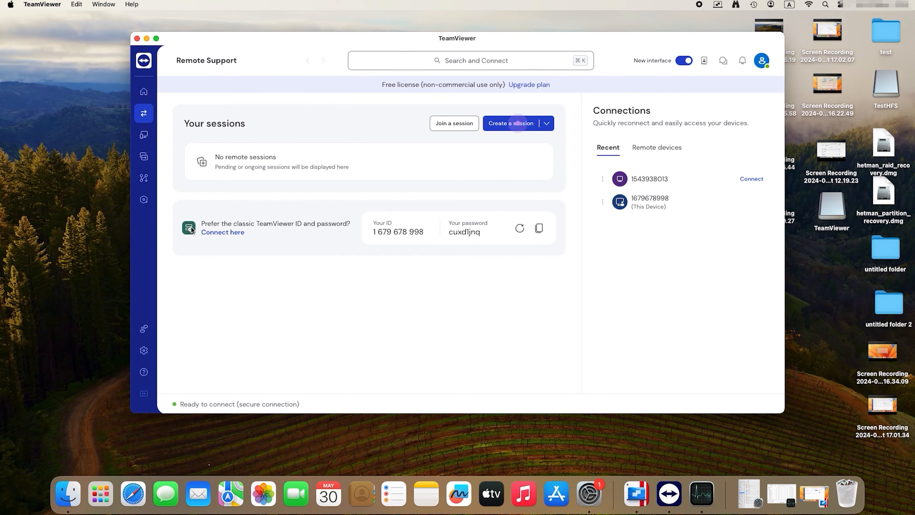
{"action": "left_click", "coordinate": [231, 232]}
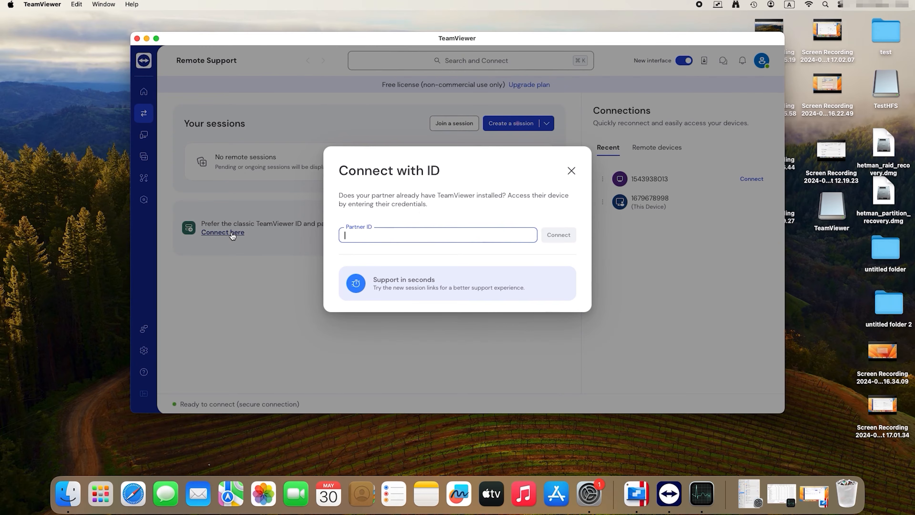
{"action": "type", "text": "1543938013"}
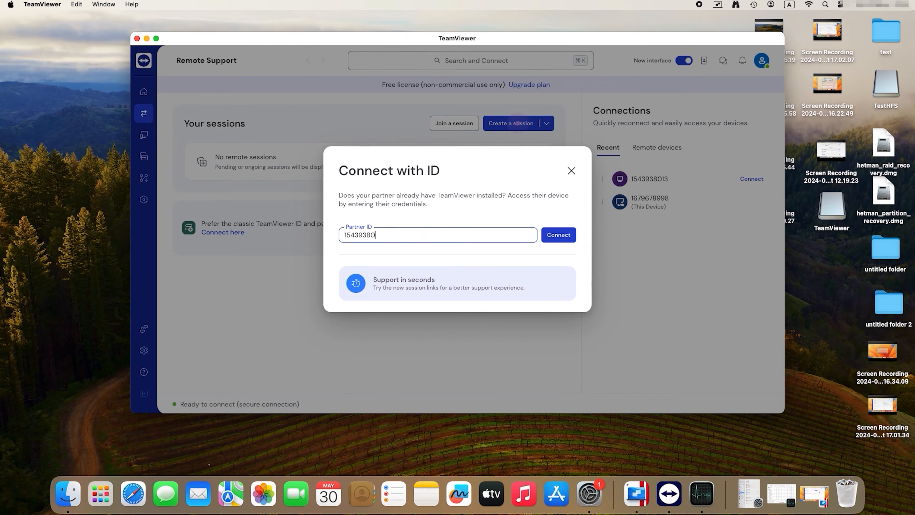
{"action": "left_click", "coordinate": [567, 239]}
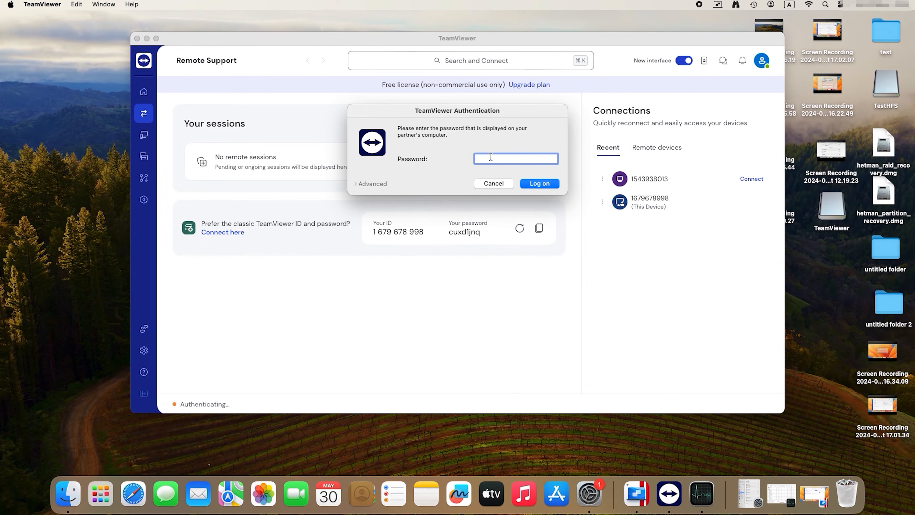
{"action": "type", "text": "****"}
{"action": "left_click", "coordinate": [540, 183]}
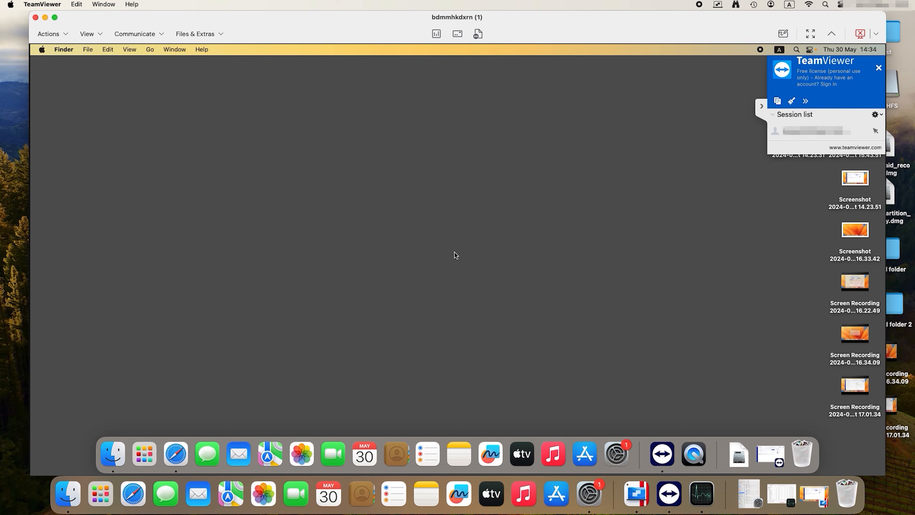
- Open Finder on the remote Mac and browse its Documents, Downloads and Desktop folders
{"action": "left_click", "coordinate": [117, 455]}
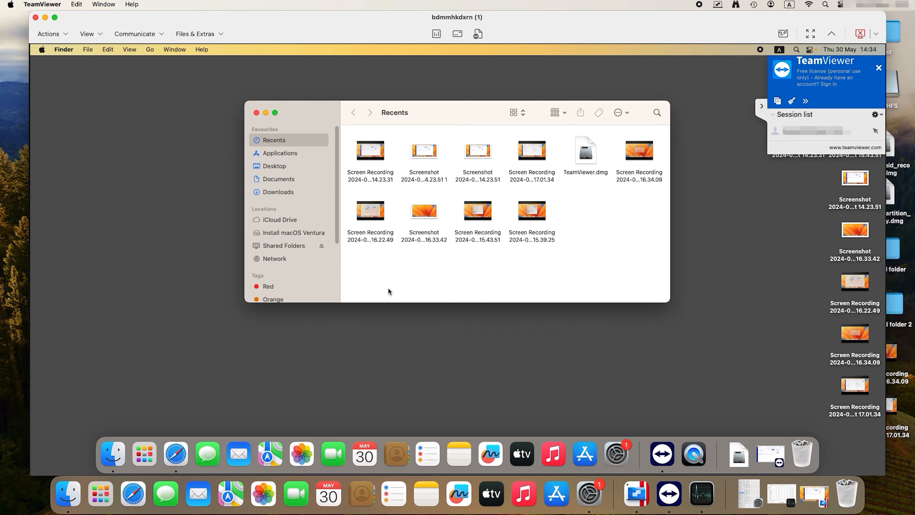
{"action": "left_click", "coordinate": [284, 183]}
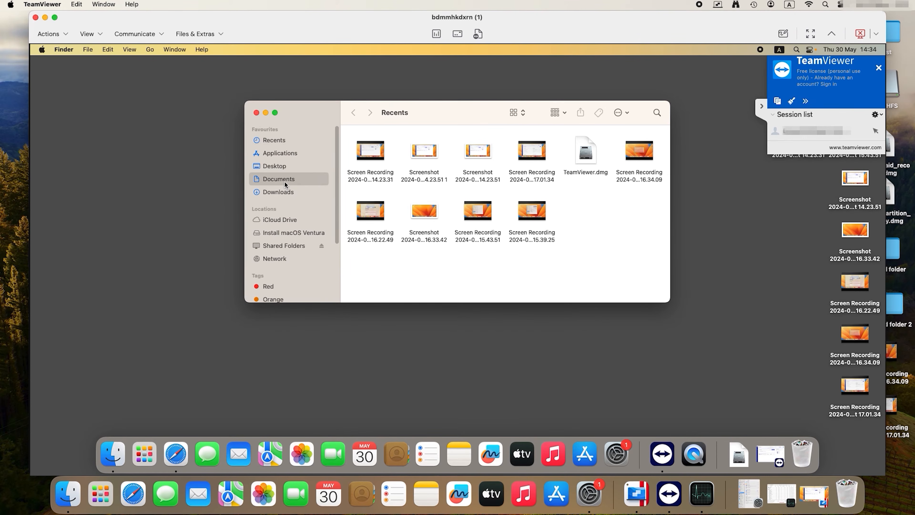
{"action": "left_click", "coordinate": [284, 192]}
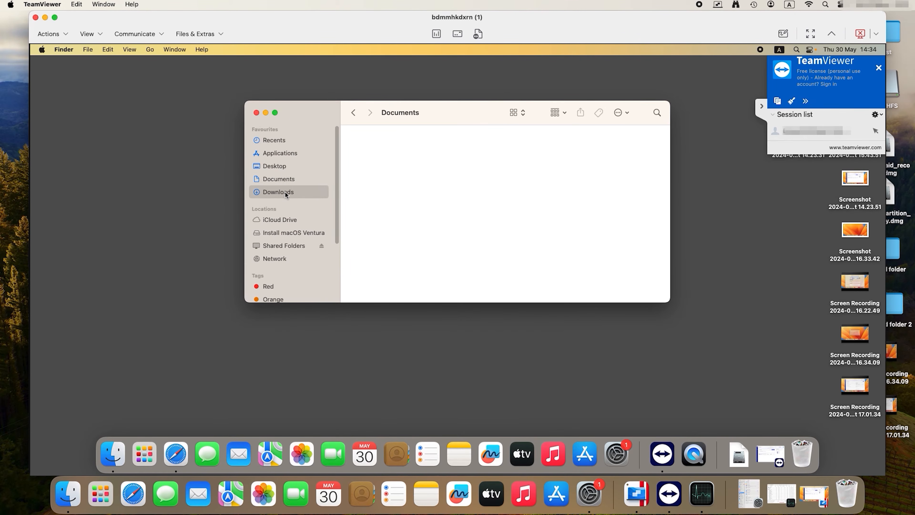
{"action": "left_click", "coordinate": [282, 171]}
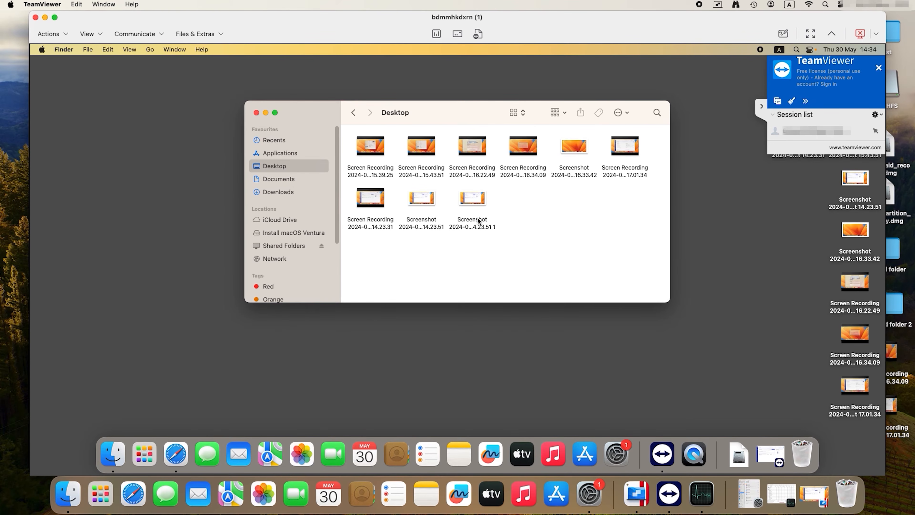
- Delete the 16.33.42 screenshot from the remote Mac's Desktop folder and open System Settings there
{"action": "left_click", "coordinate": [478, 220]}
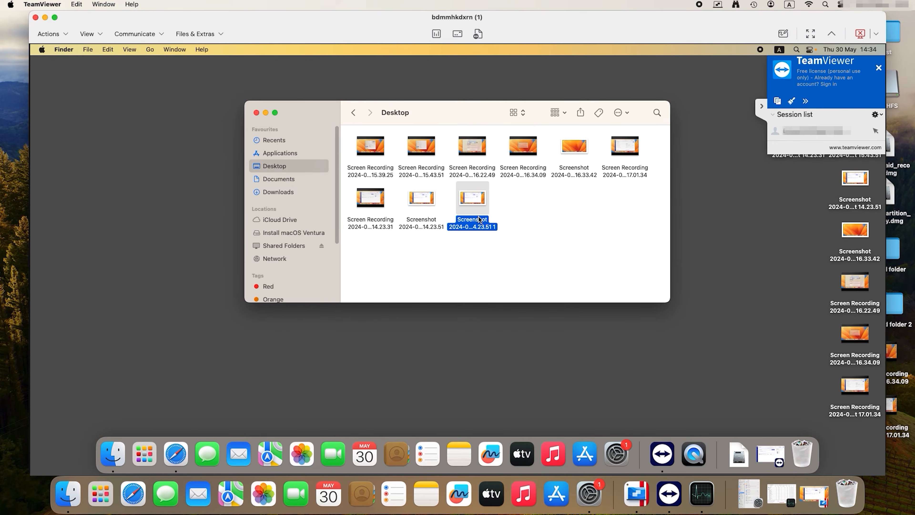
{"action": "right_click", "coordinate": [582, 151]}
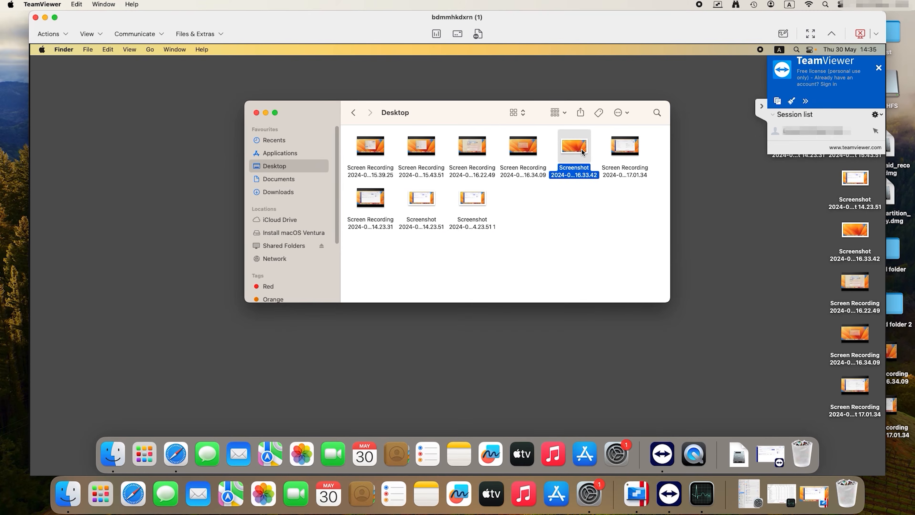
{"action": "left_click", "coordinate": [617, 182]}
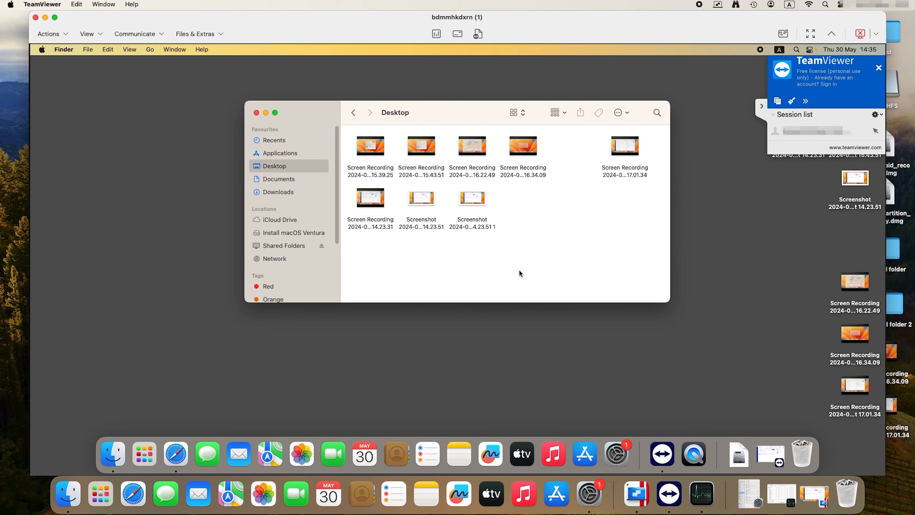
{"action": "left_click", "coordinate": [625, 446]}
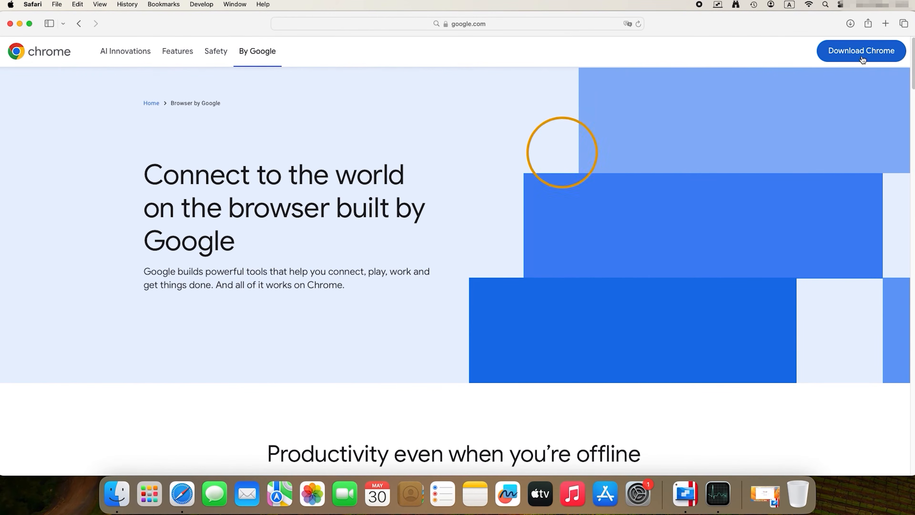
- Download Google Chrome in Safari, copy it from the disk image to Applications and minimise the leftover window
{"action": "left_click", "coordinate": [863, 58]}
{"action": "left_click", "coordinate": [371, 266]}
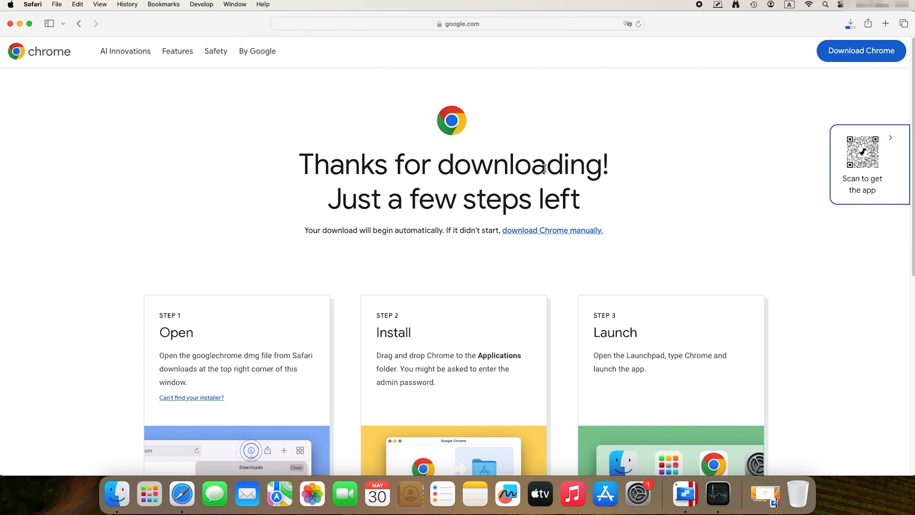
{"action": "left_click_drag", "start_coordinate": [243, 173], "coordinate": [245, 286]}
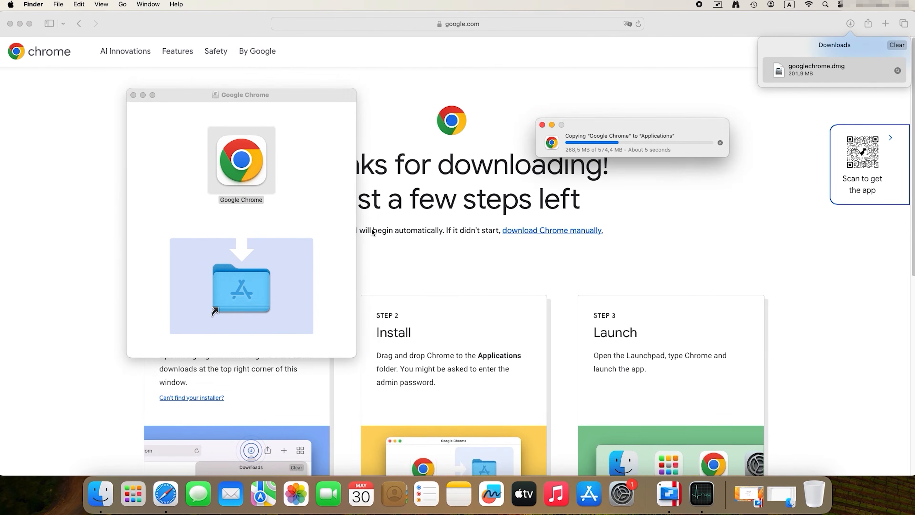
{"action": "key", "text": "super+m"}
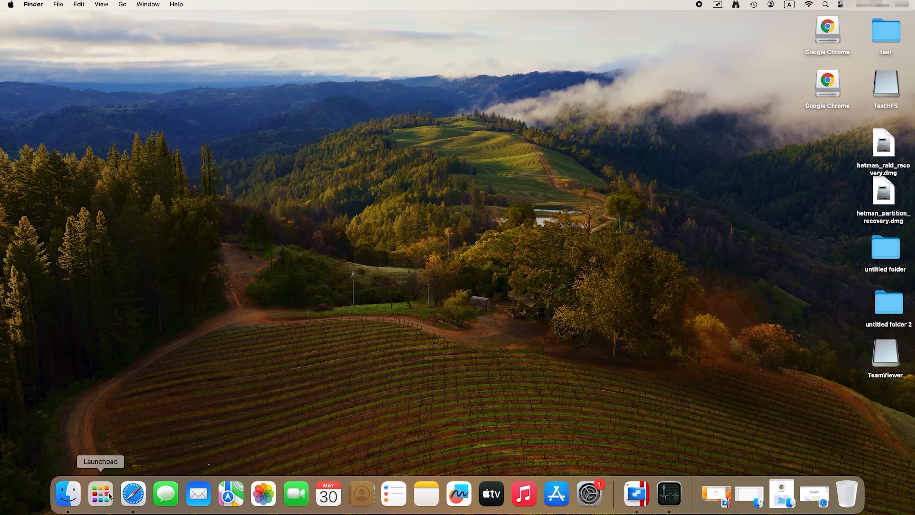
- Launch Google Chrome, search for "remote desktop" and open the Chrome Remote Desktop site
{"action": "left_click", "coordinate": [101, 494]}
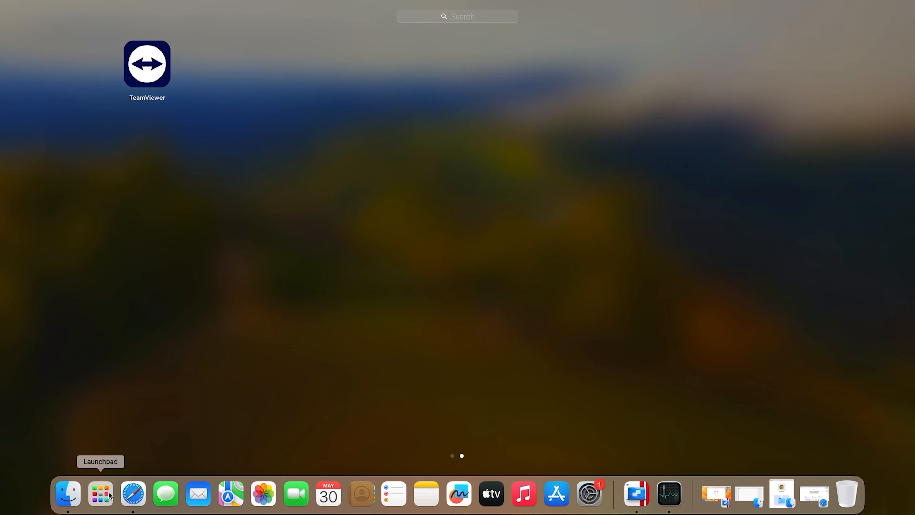
{"action": "scroll", "coordinate": [325, 385], "scroll_direction": "left", "scroll_amount": 3}
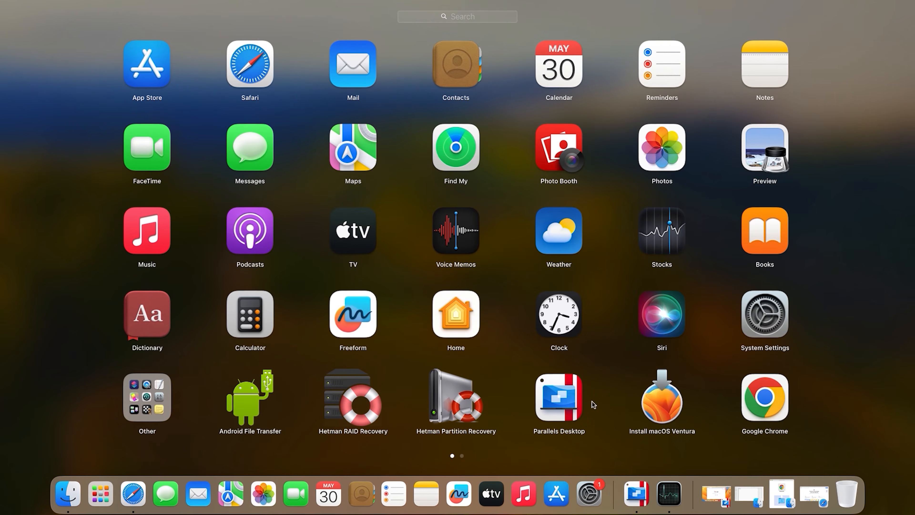
{"action": "left_click", "coordinate": [760, 401]}
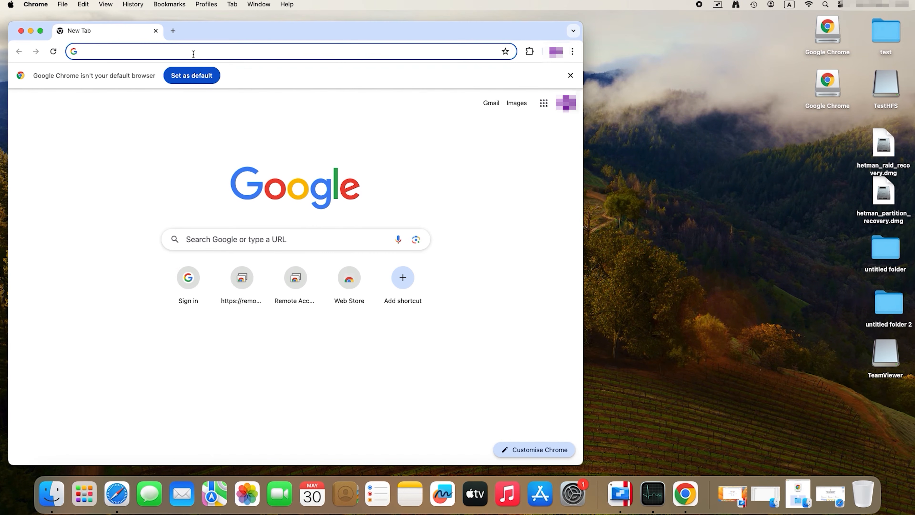
{"action": "left_click", "coordinate": [193, 54]}
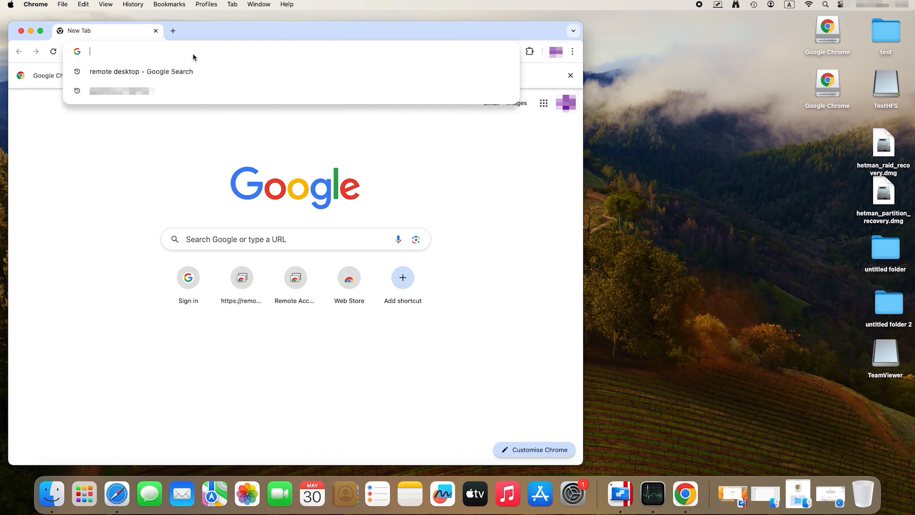
{"action": "left_click", "coordinate": [165, 69]}
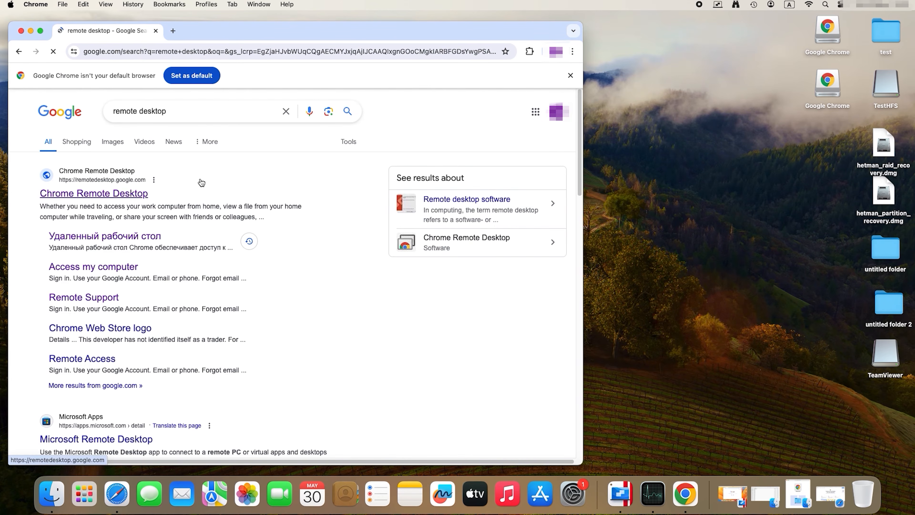
{"action": "left_click", "coordinate": [115, 195]}
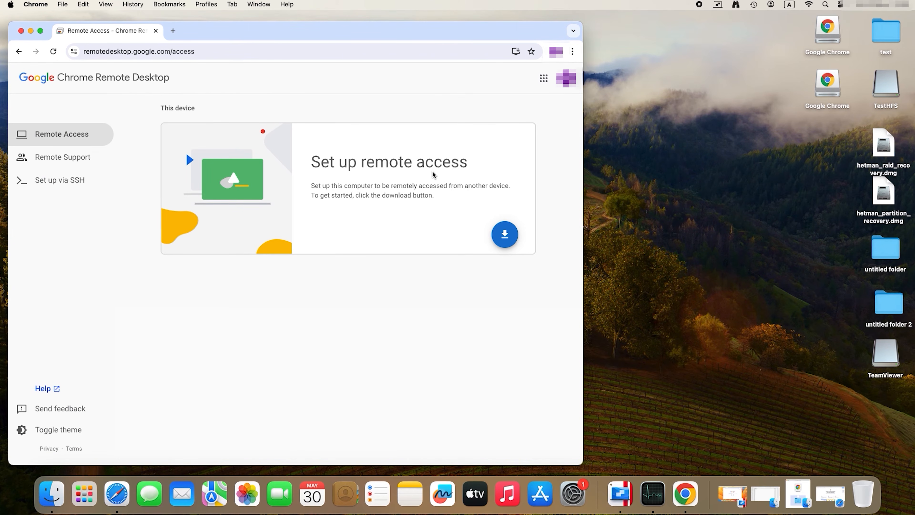
- Download Chrome Remote Desktop for this computer by adding its extension from the Chrome Web Store
{"action": "left_click", "coordinate": [505, 238]}
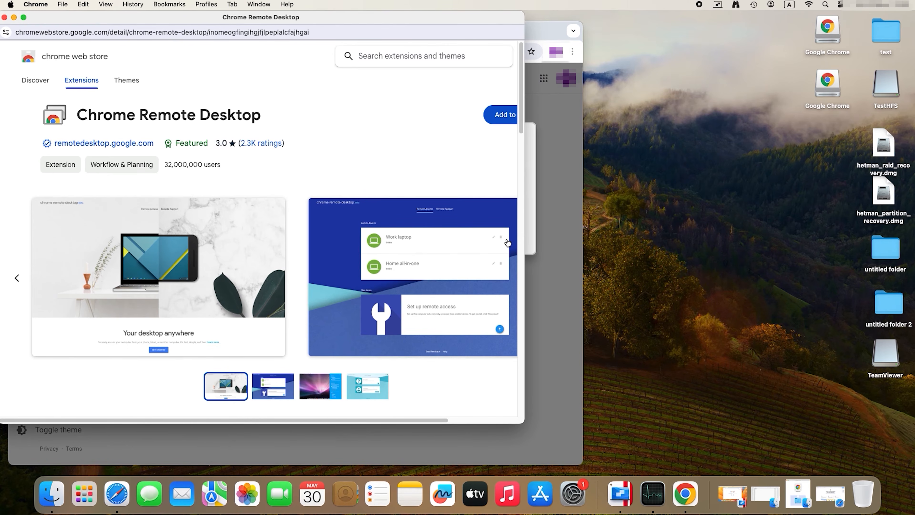
{"action": "left_click_drag", "start_coordinate": [425, 421], "coordinate": [502, 421]}
{"action": "left_click", "coordinate": [424, 124]}
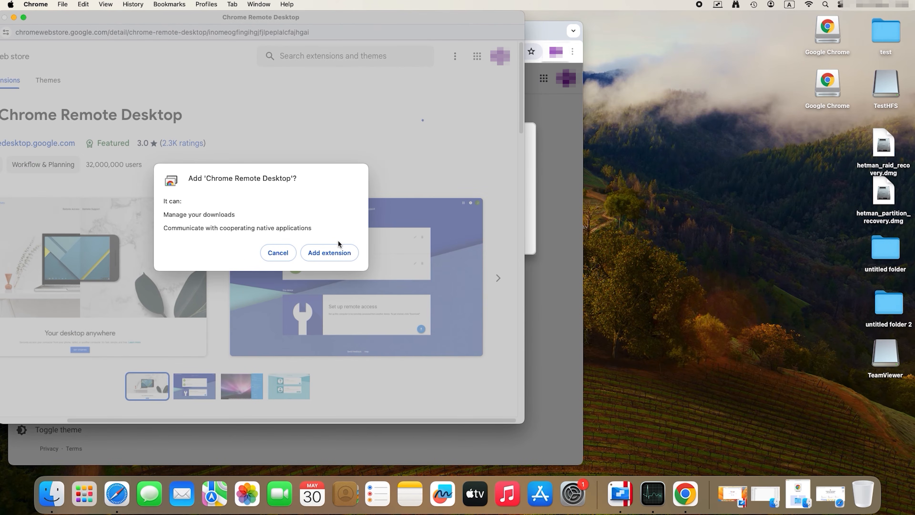
{"action": "left_click", "coordinate": [334, 257]}
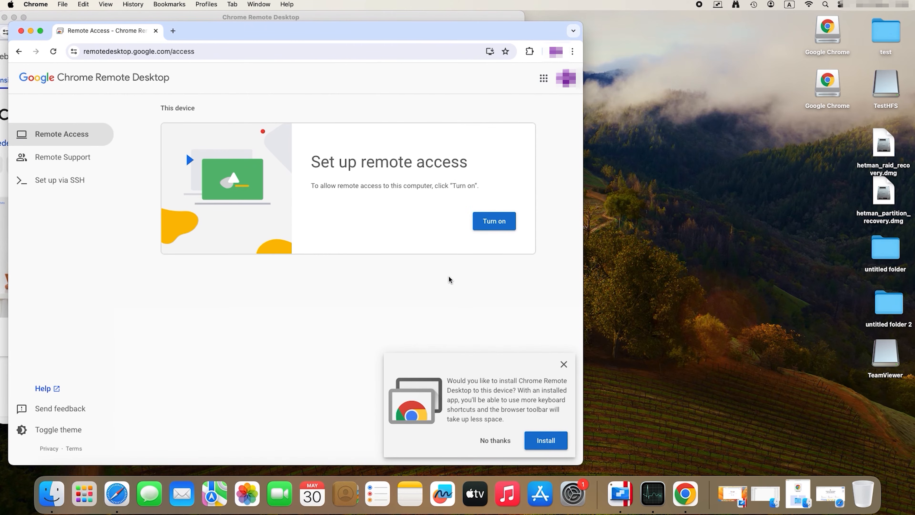
- Install the Chrome Remote Desktop app and launch it from the Chrome Apps folder
{"action": "left_click", "coordinate": [551, 447]}
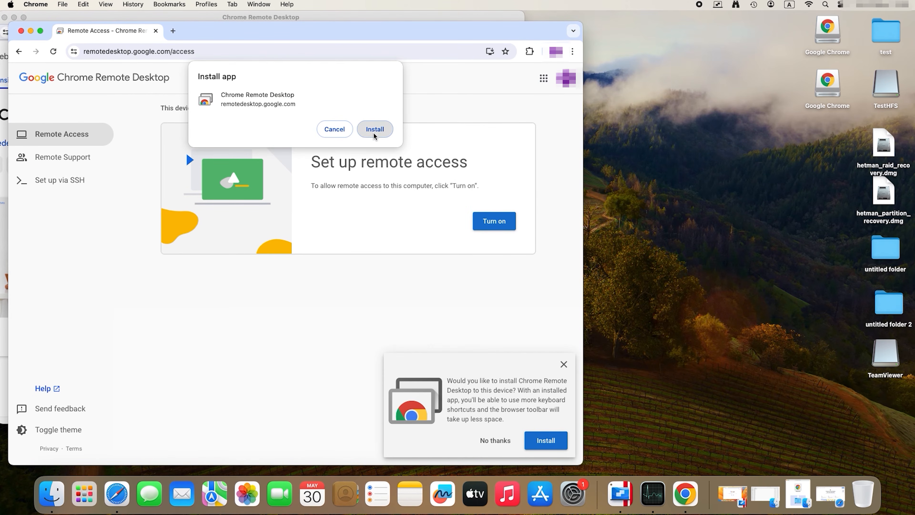
{"action": "left_click", "coordinate": [374, 132]}
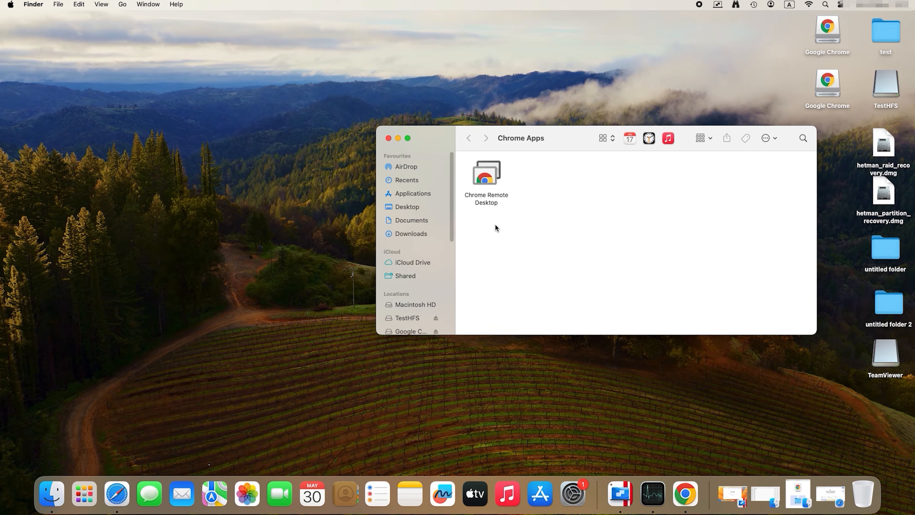
{"action": "left_click", "coordinate": [493, 186]}
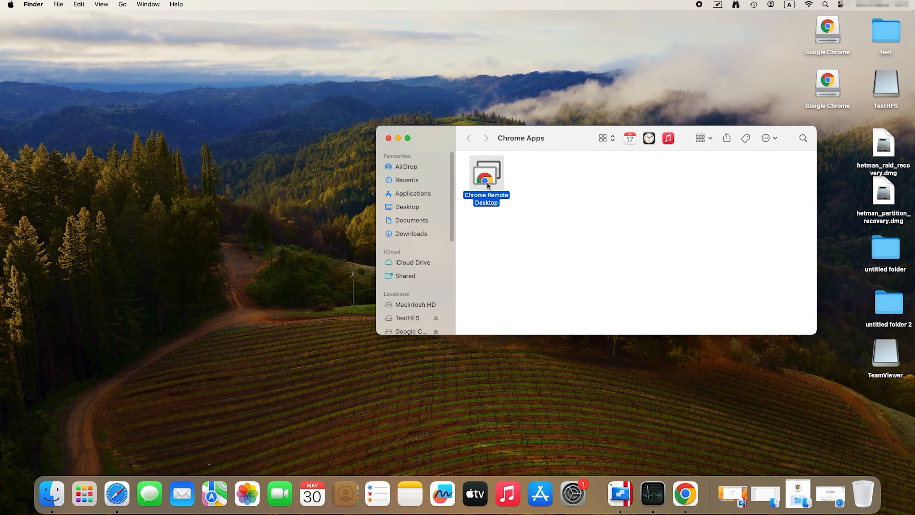
{"action": "double_click", "coordinate": [486, 182]}
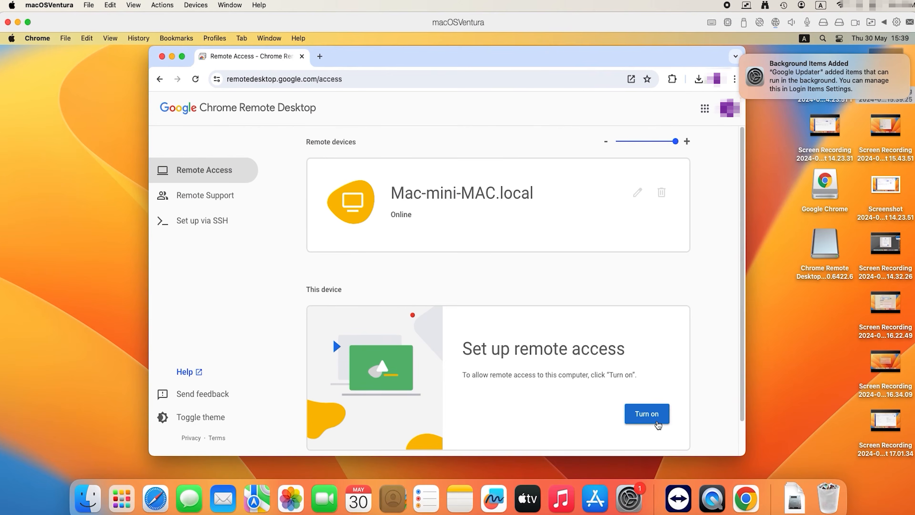
- On the macOSVentura virtual machine, set up remote access under the name MAC1s-Mac.local111, entering and confirming the access PIN
{"action": "left_click", "coordinate": [656, 423]}
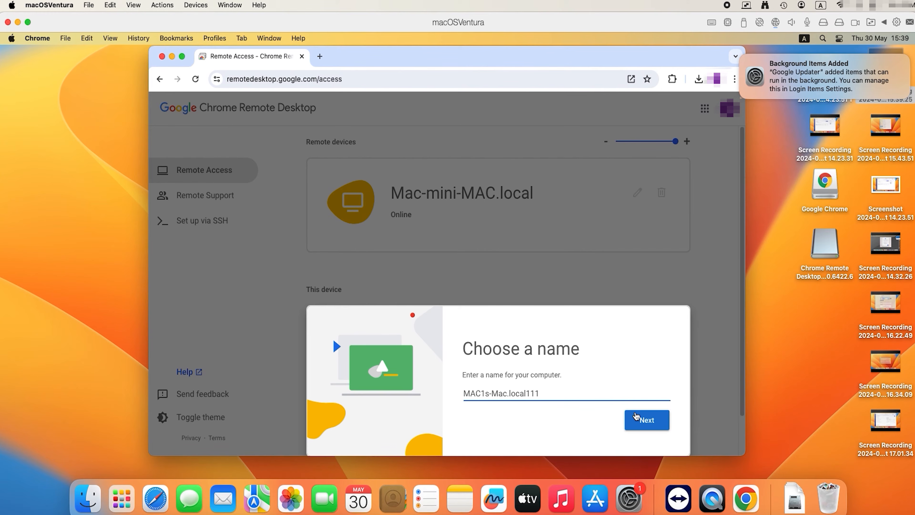
{"action": "left_click", "coordinate": [635, 418]}
{"action": "type", "text": "123456"}
{"action": "left_click", "coordinate": [552, 429]}
{"action": "type", "text": "123456"}
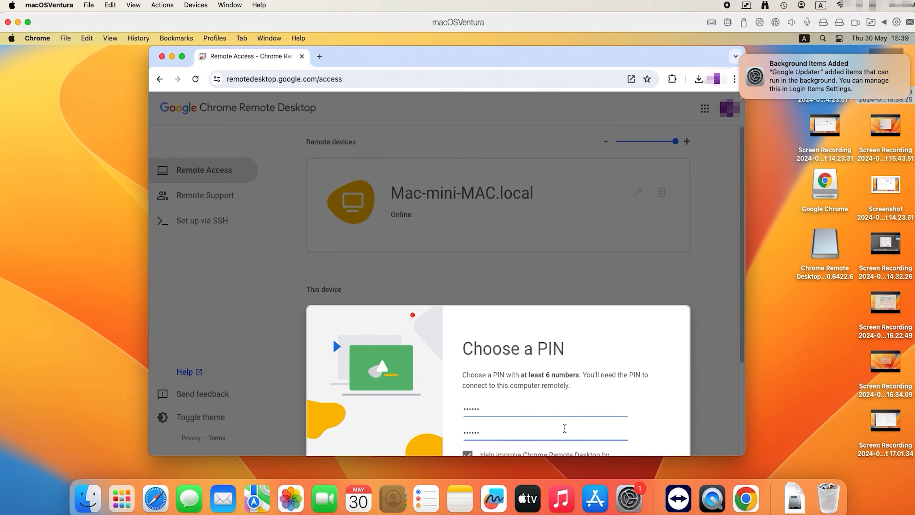
- Start remote access with the chosen PIN and authorise Chrome Remote Desktop Host by entering the MAC1 account password
{"action": "left_click", "coordinate": [742, 352]}
{"action": "left_click_drag", "start_coordinate": [742, 352], "coordinate": [741, 437]}
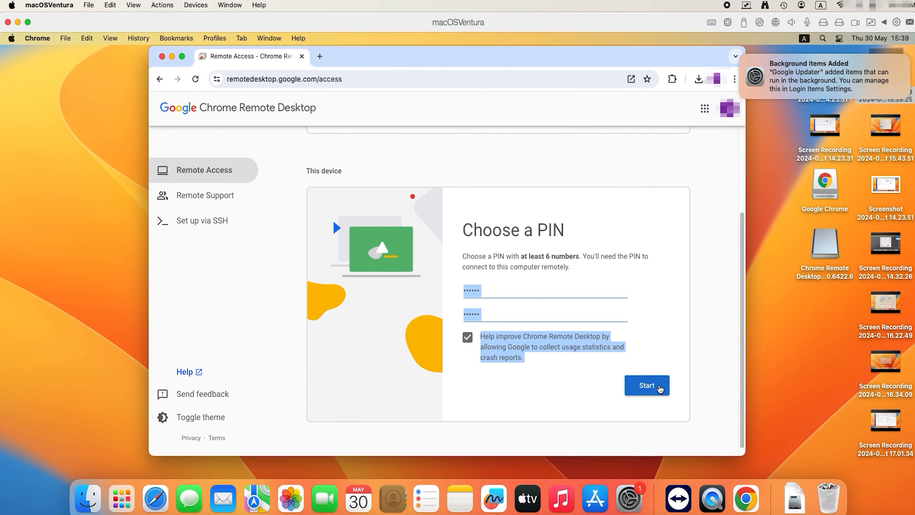
{"action": "left_click", "coordinate": [646, 385]}
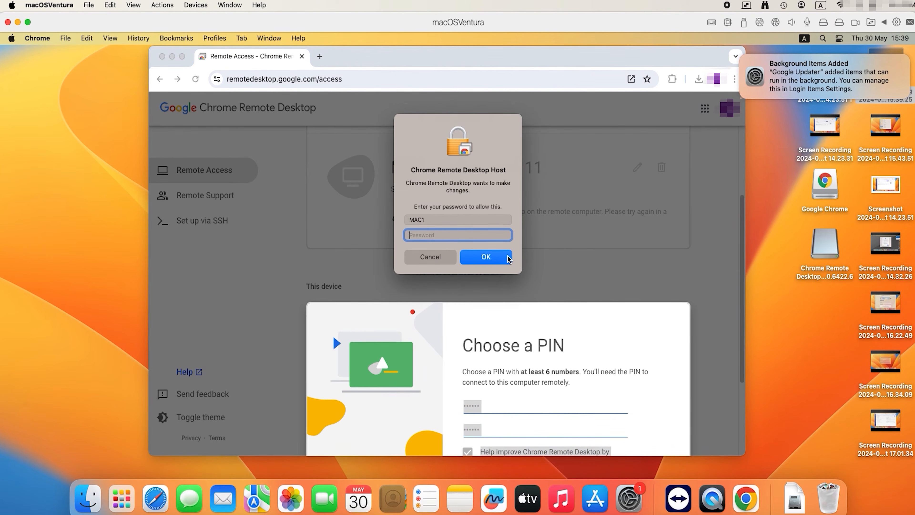
{"action": "type", "text": "••••"}
{"action": "left_click", "coordinate": [504, 256]}
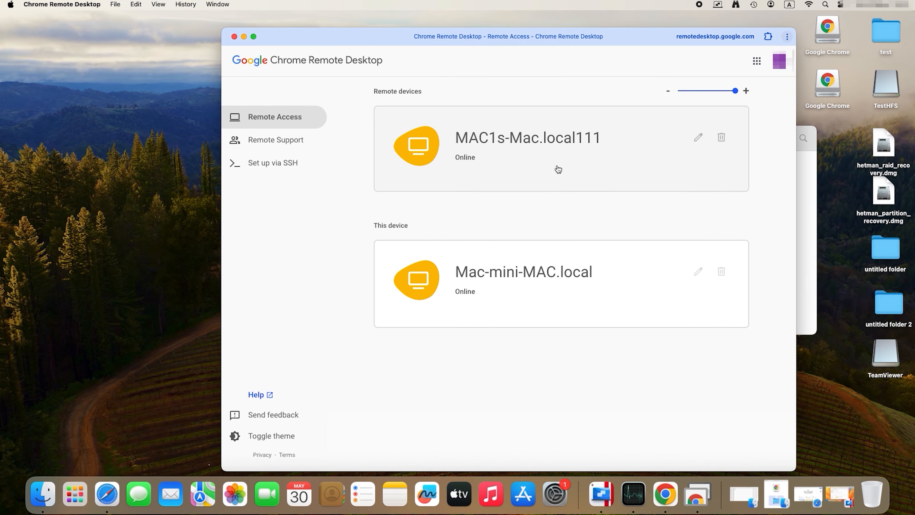
- Connect to the remote device MAC1s-Mac.local111, entering its access PIN
{"action": "left_click", "coordinate": [558, 169]}
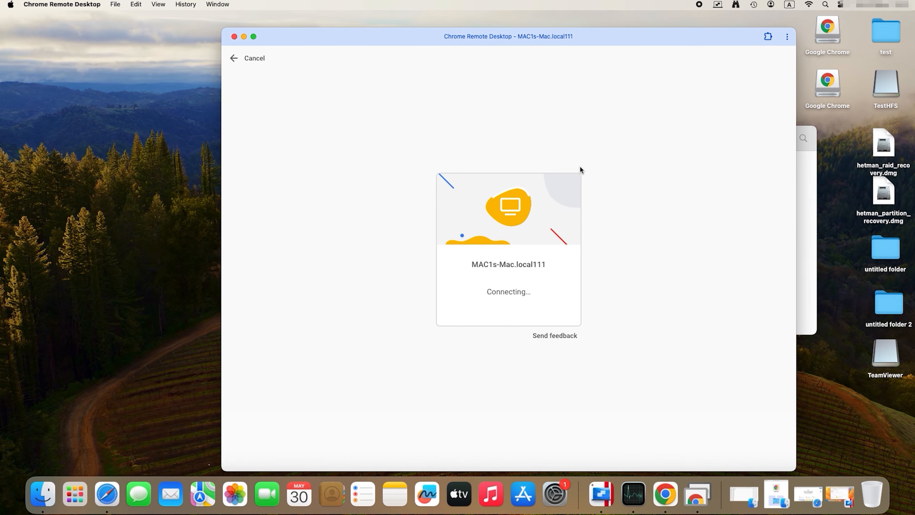
{"action": "type", "text": "••••••"}
{"action": "left_click", "coordinate": [560, 292]}
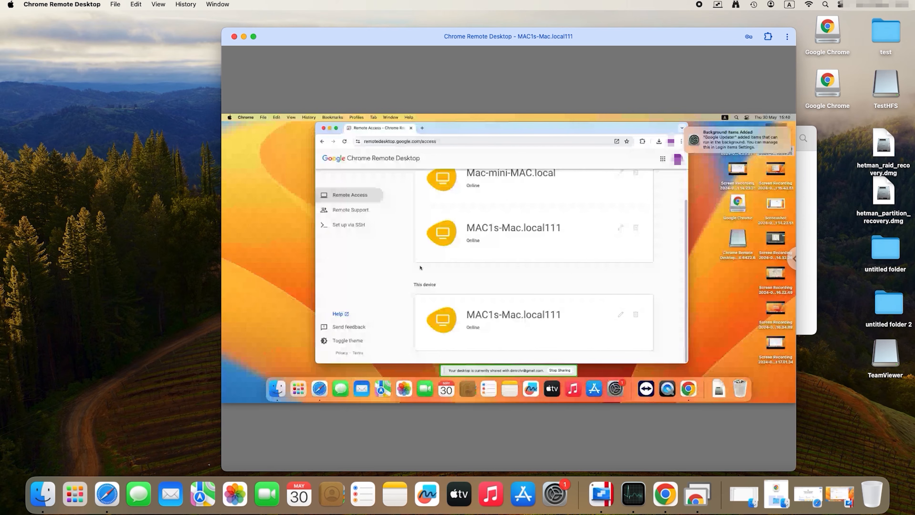
- On the remote Mac, close the browser window, open System Settings, and briefly view the Finder's Recents folder
{"action": "left_click", "coordinate": [324, 129]}
{"action": "left_click", "coordinate": [612, 378]}
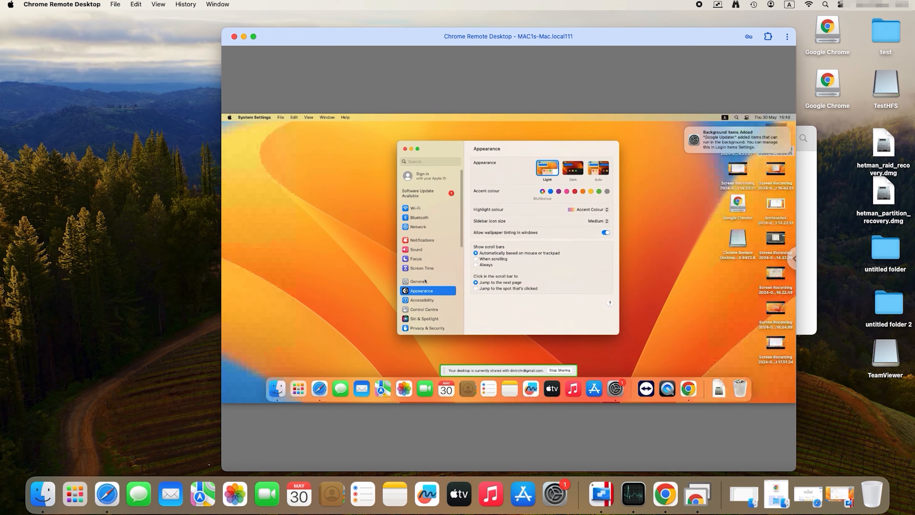
{"action": "left_click", "coordinate": [284, 385]}
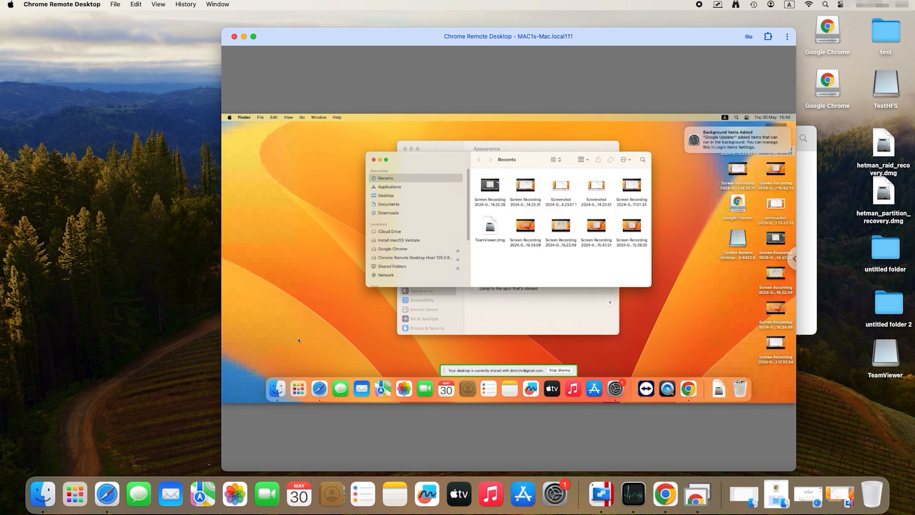
{"action": "left_click", "coordinate": [374, 160]}
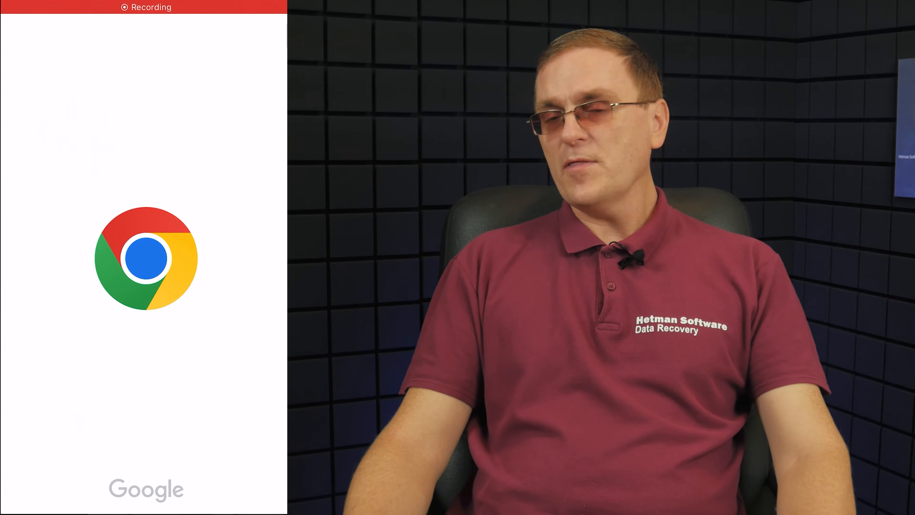
- On the iPhone, open the Remote Access page in Chrome and connect to Mac-mini-MAC.local with its access PIN
{"action": "left_click", "coordinate": [114, 110]}
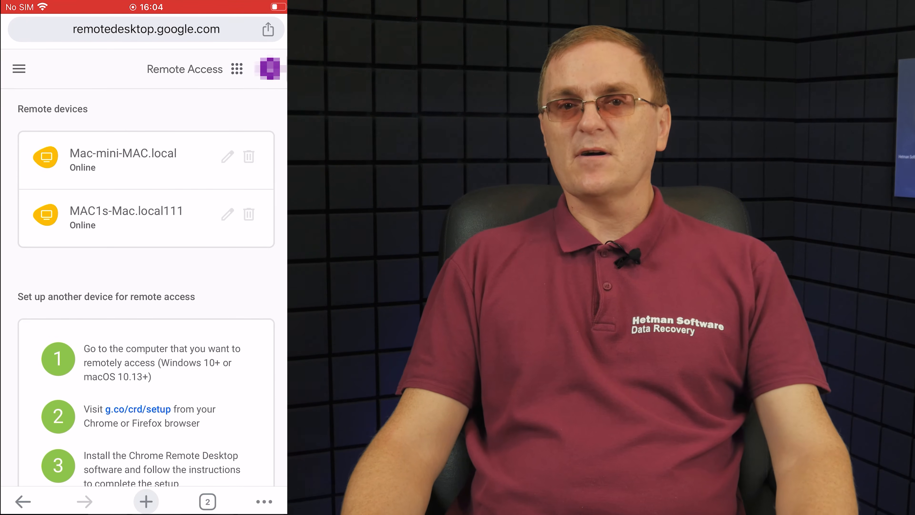
{"action": "left_click", "coordinate": [123, 157]}
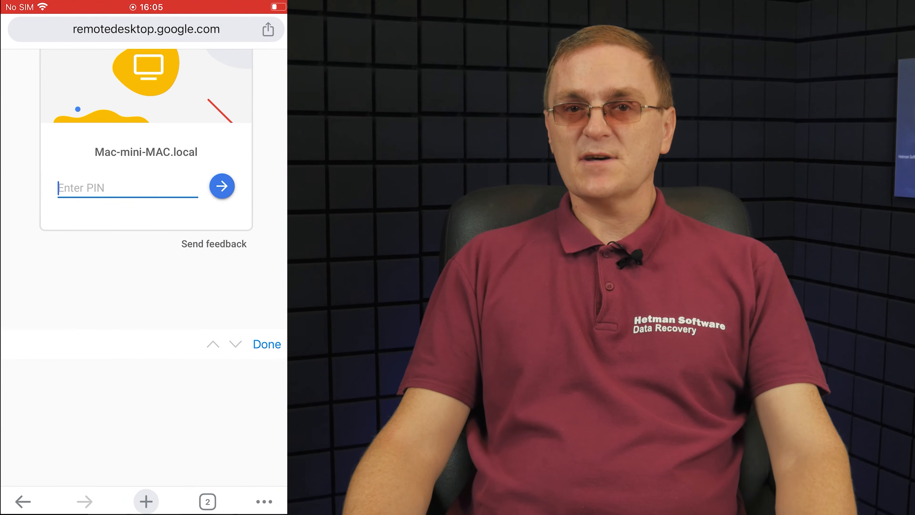
{"action": "type", "text": "••••••"}
{"action": "left_click", "coordinate": [222, 200]}
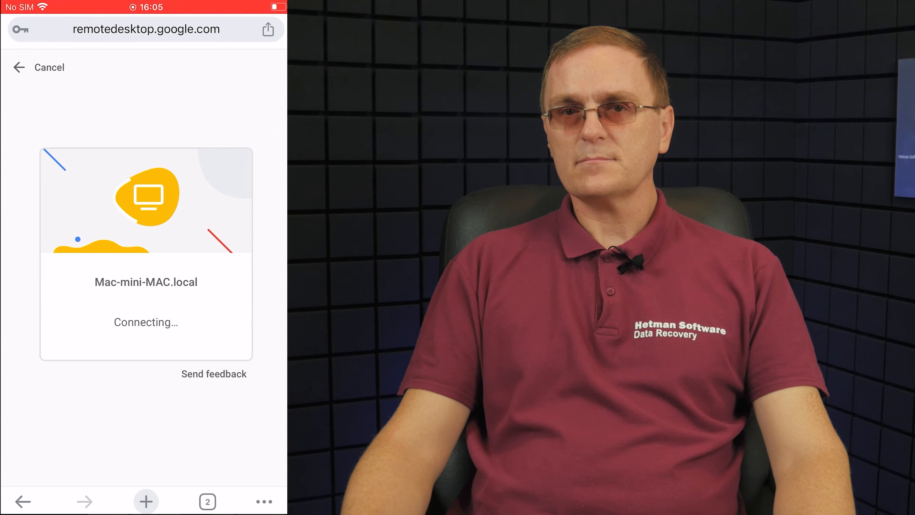